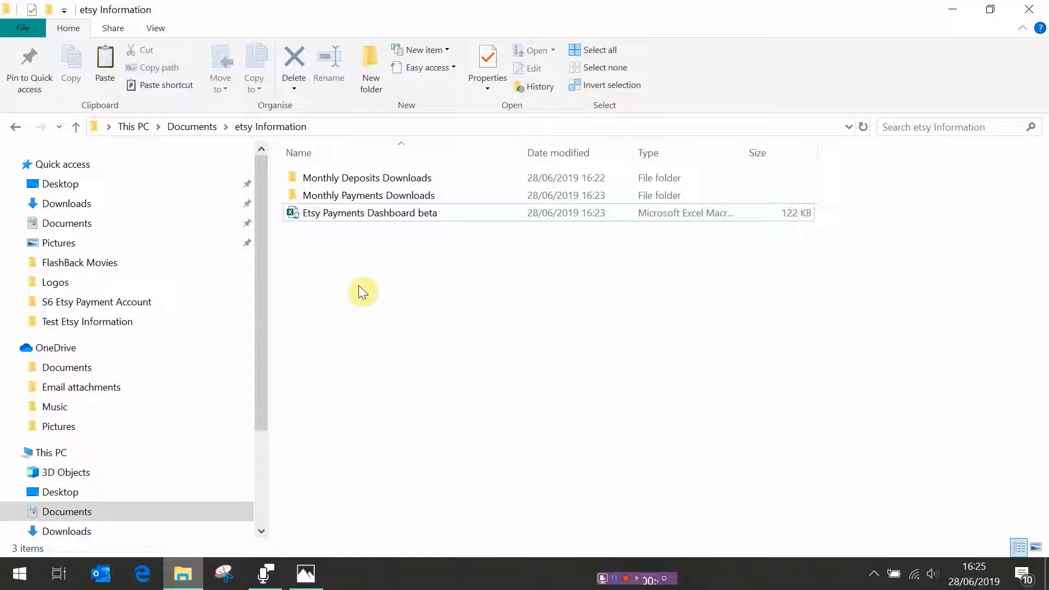
Look through the Monthly Deposits Downloads and Monthly Payments Downloads folders and return to the etsy Information folder.
double_click(391, 179)
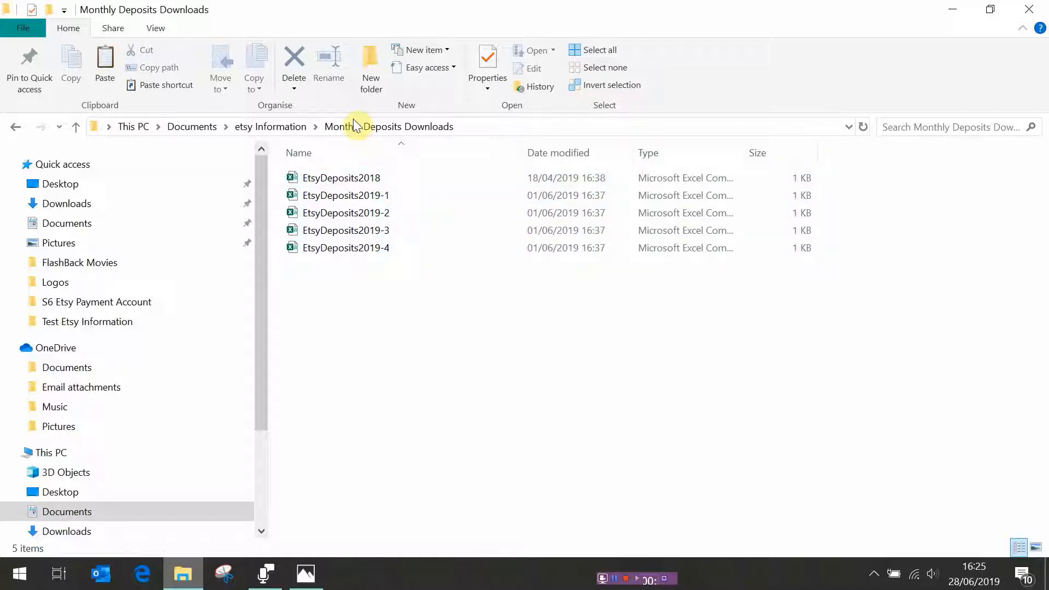
left_click(297, 126)
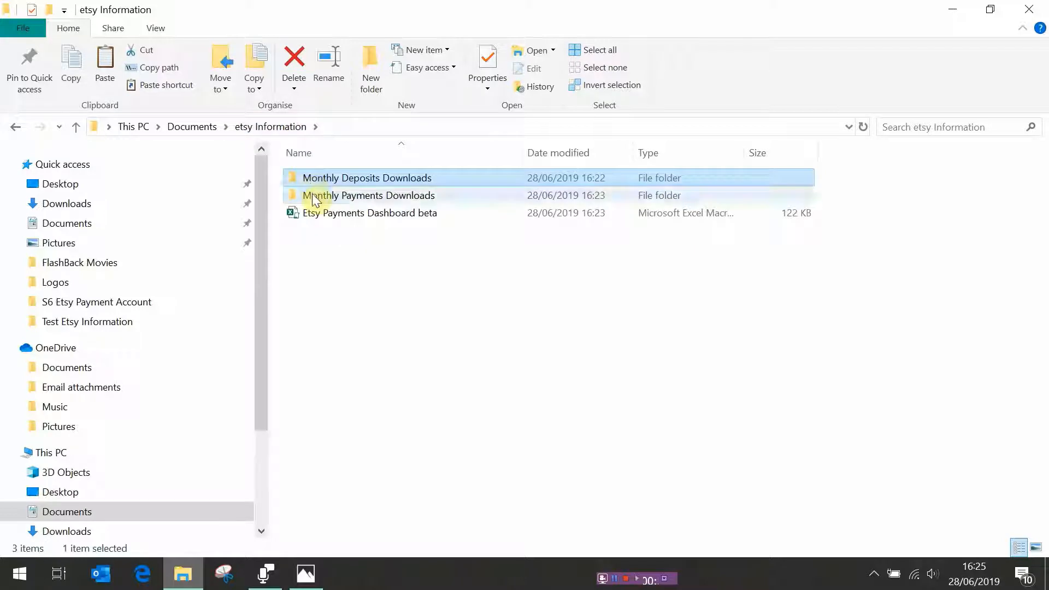
double_click(313, 196)
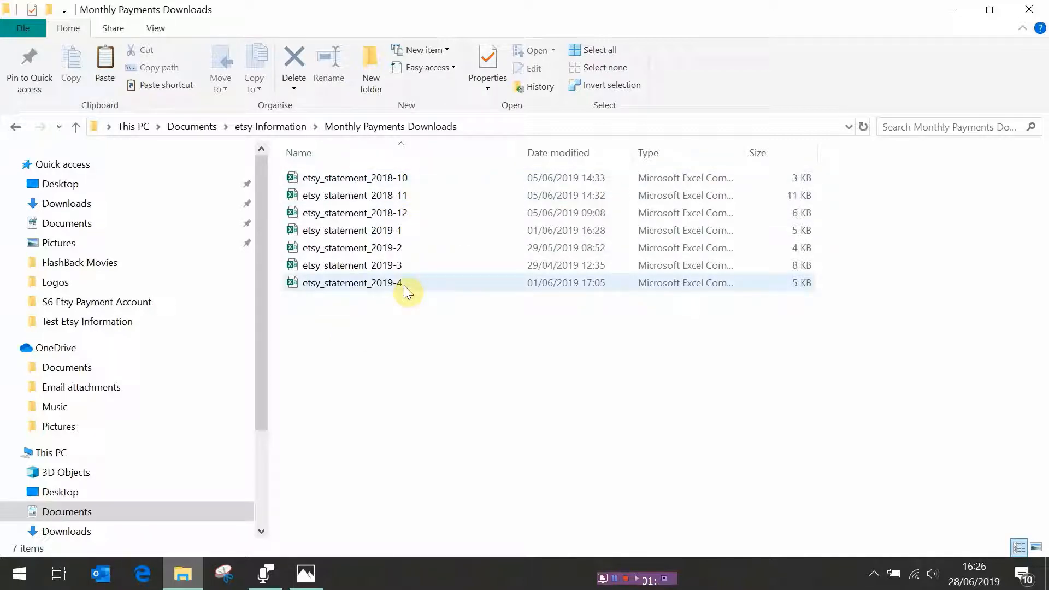
left_click(291, 128)
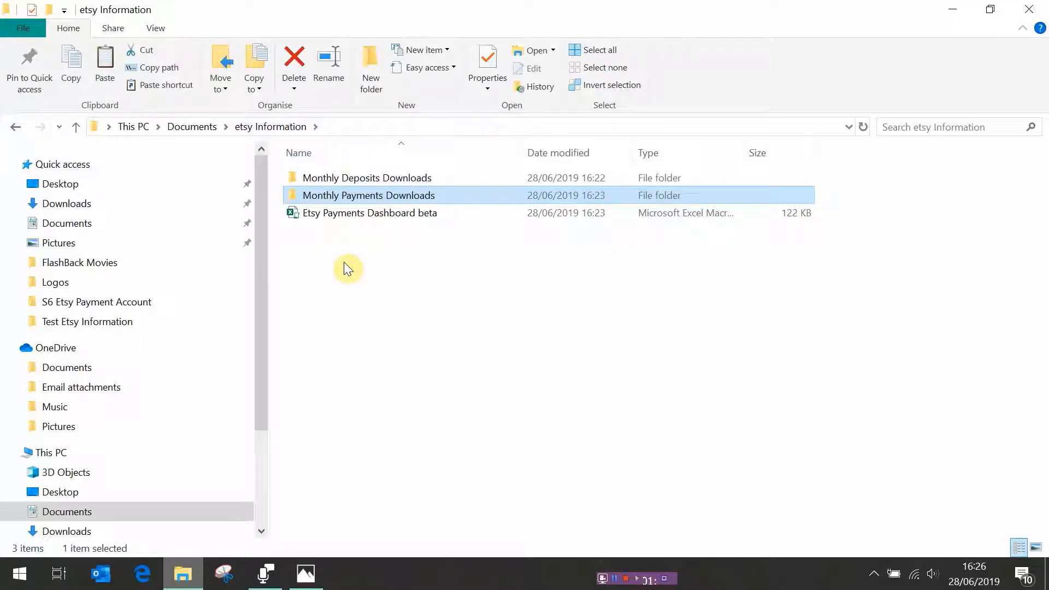
Open the Etsy Payments Dashboard beta workbook in Excel and enable its active content.
left_click(359, 215)
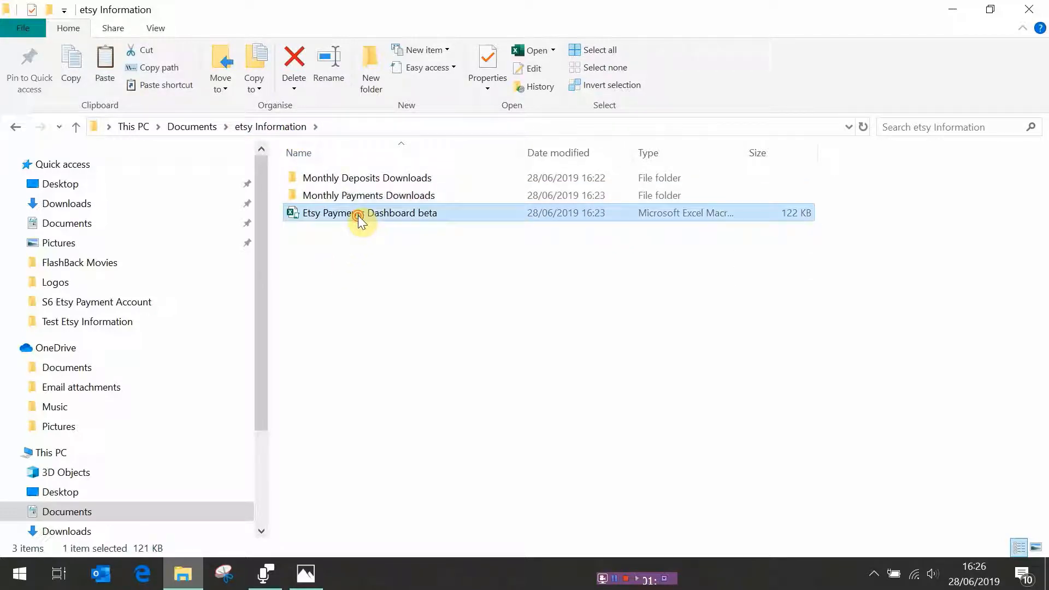
double_click(359, 216)
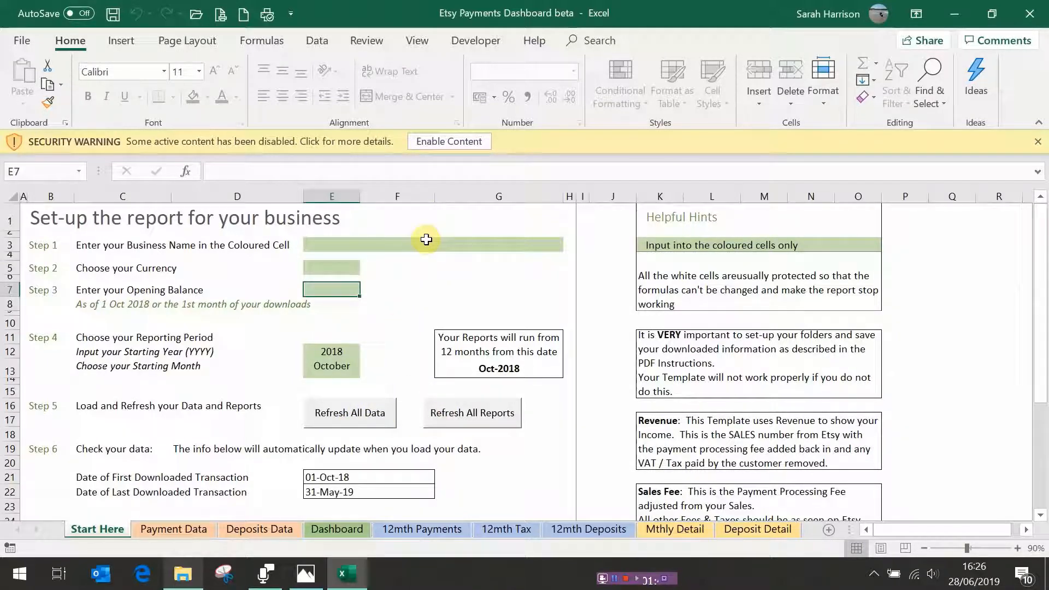
left_click(447, 143)
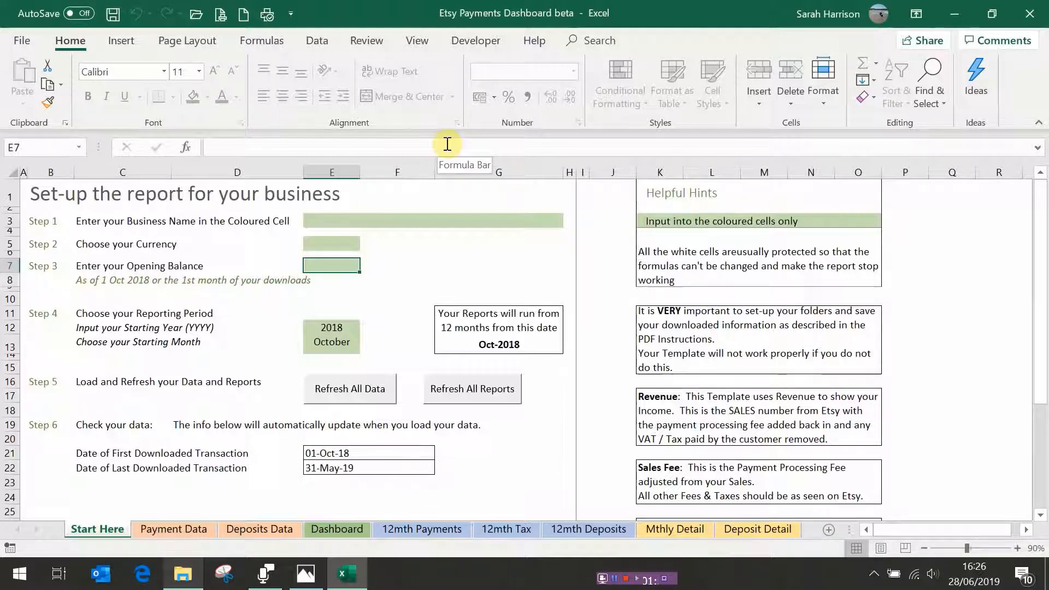
Enter "Made on the Common" as the business name and choose £ as the currency.
left_click(358, 221)
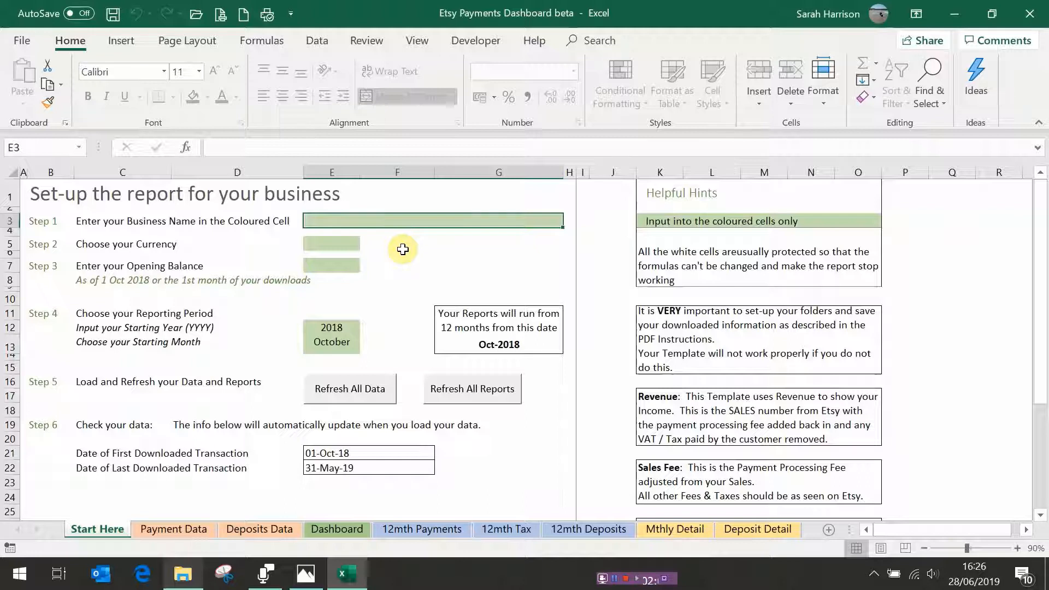
type("Made o")
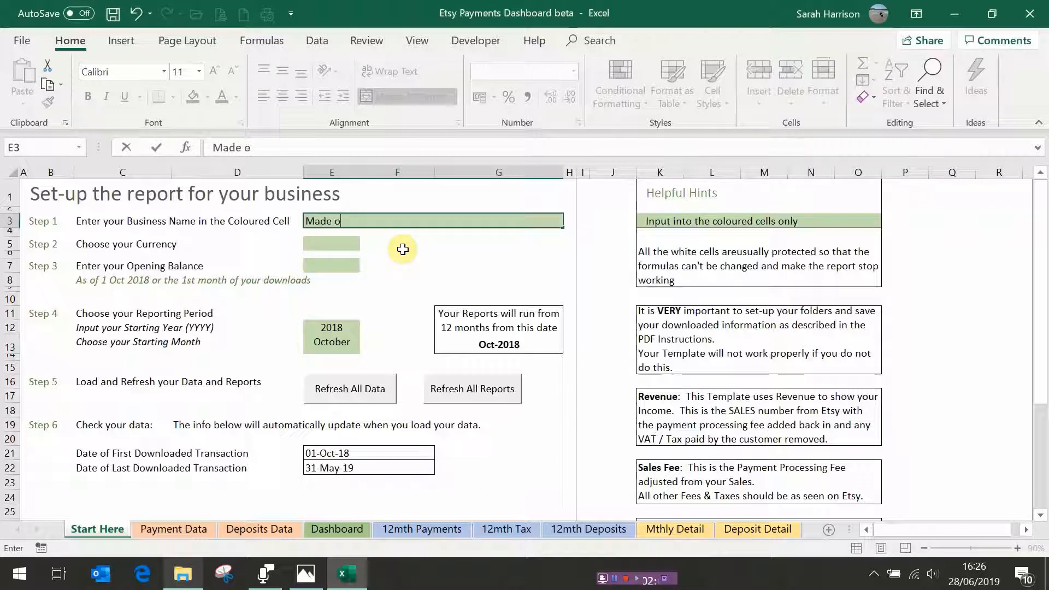
type("n the Comm")
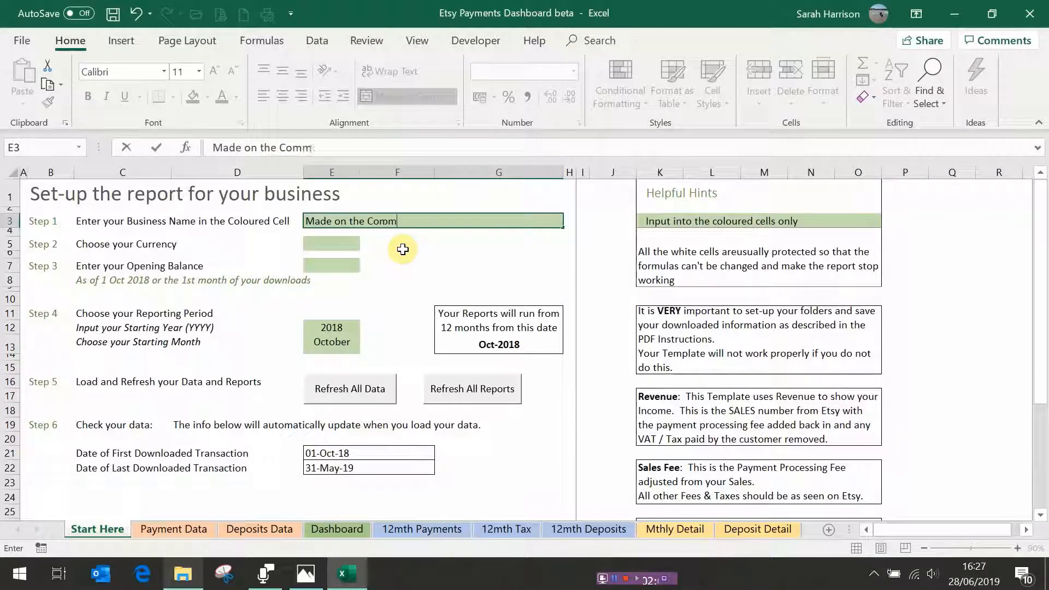
type("on")
left_click(353, 244)
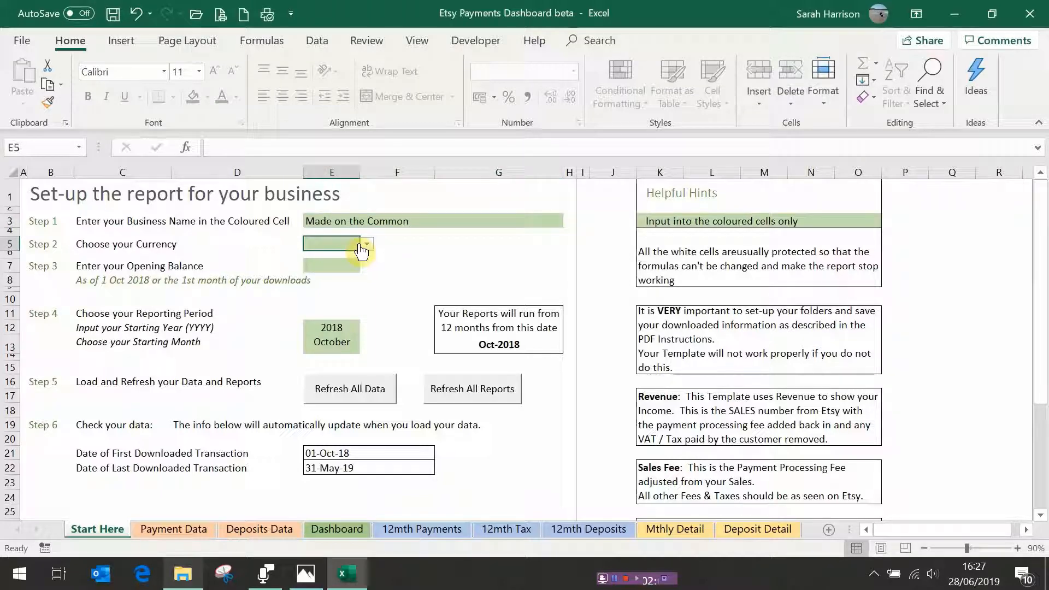
left_click(367, 244)
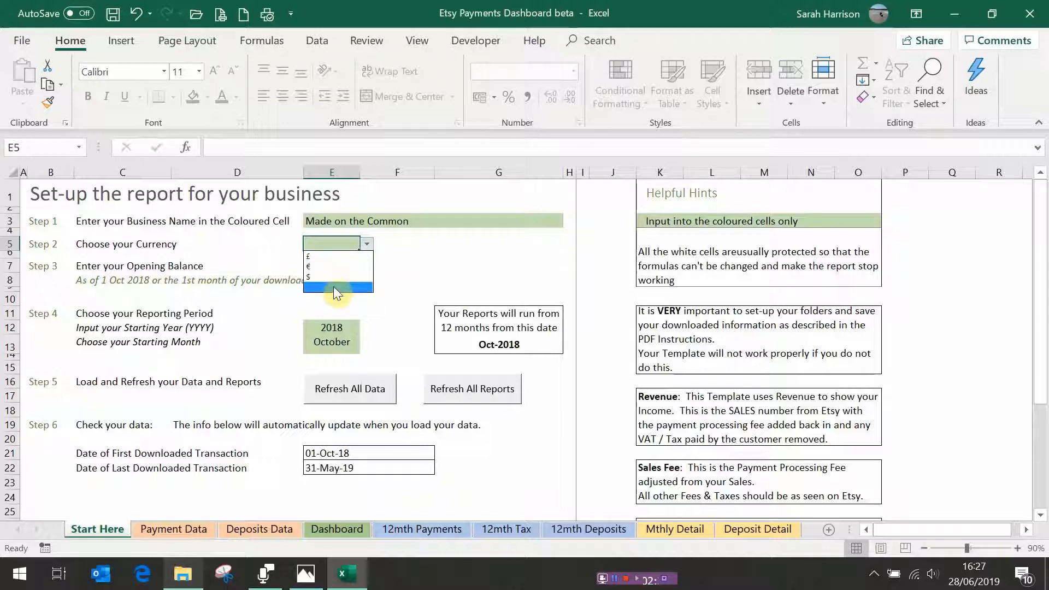
left_click(333, 257)
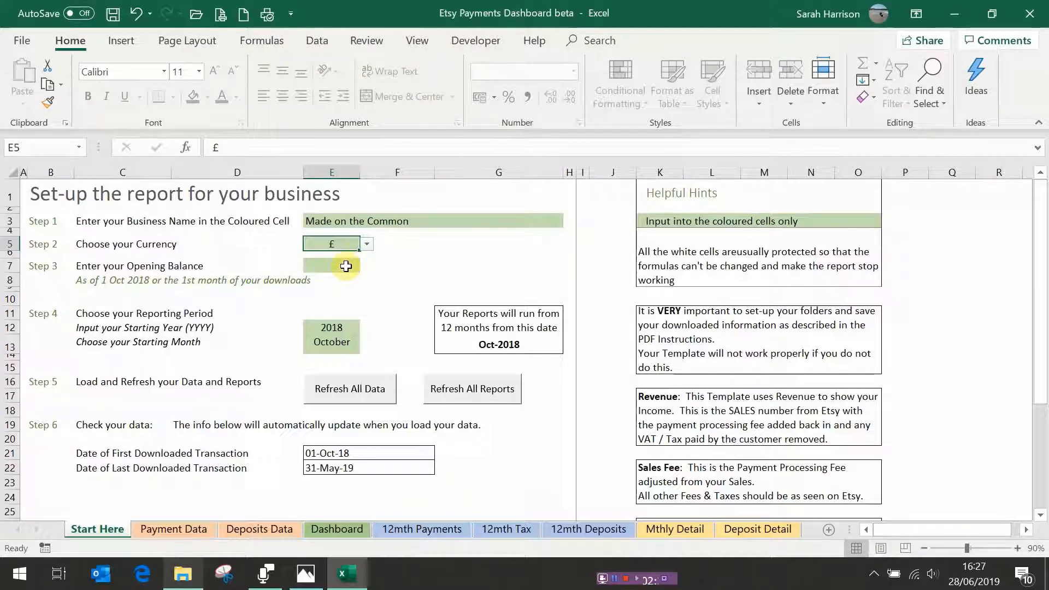
Enter 19.17 as the opening balance in Step 3 of the set-up sheet.
left_click(346, 266)
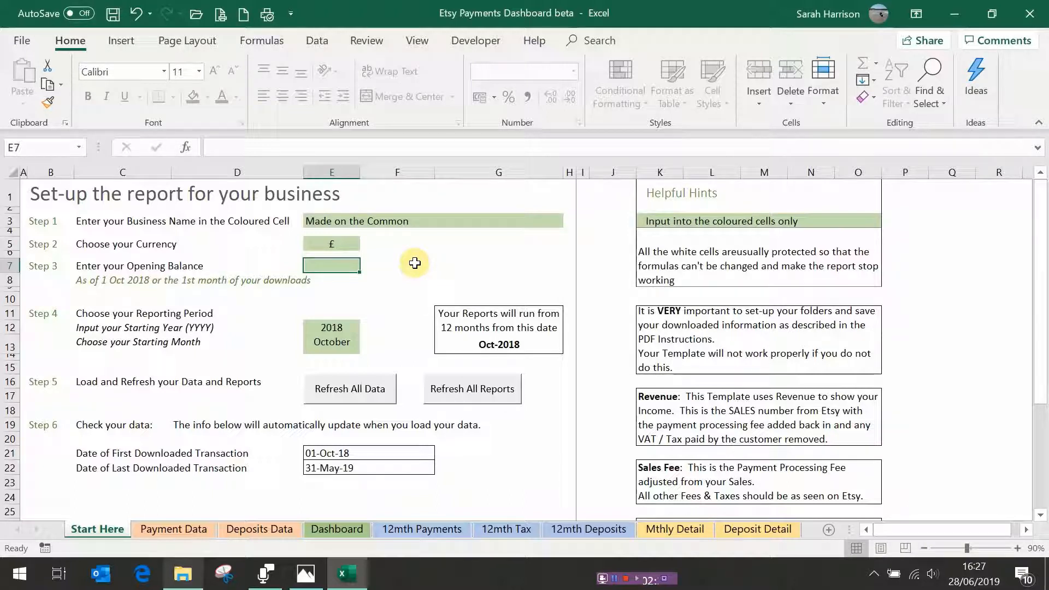
left_click(415, 263)
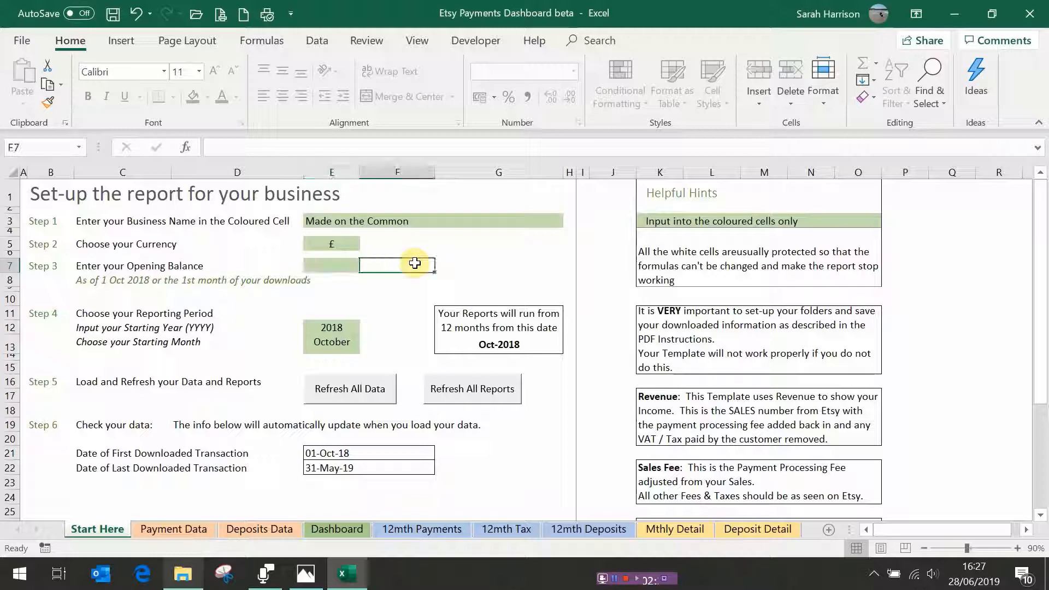
left_click(346, 266)
type("19")
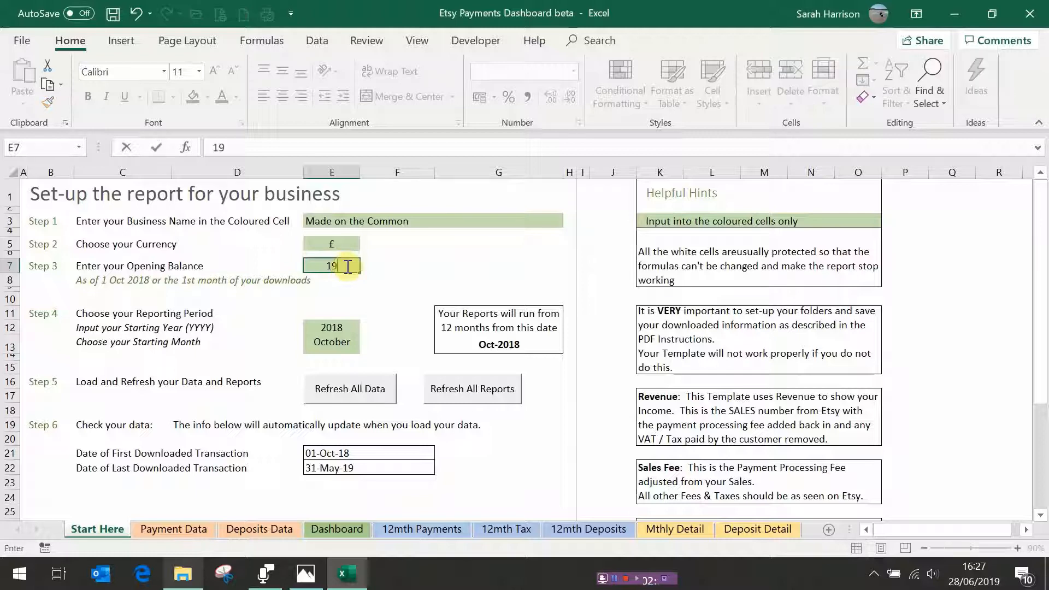
type(".17")
left_click(402, 267)
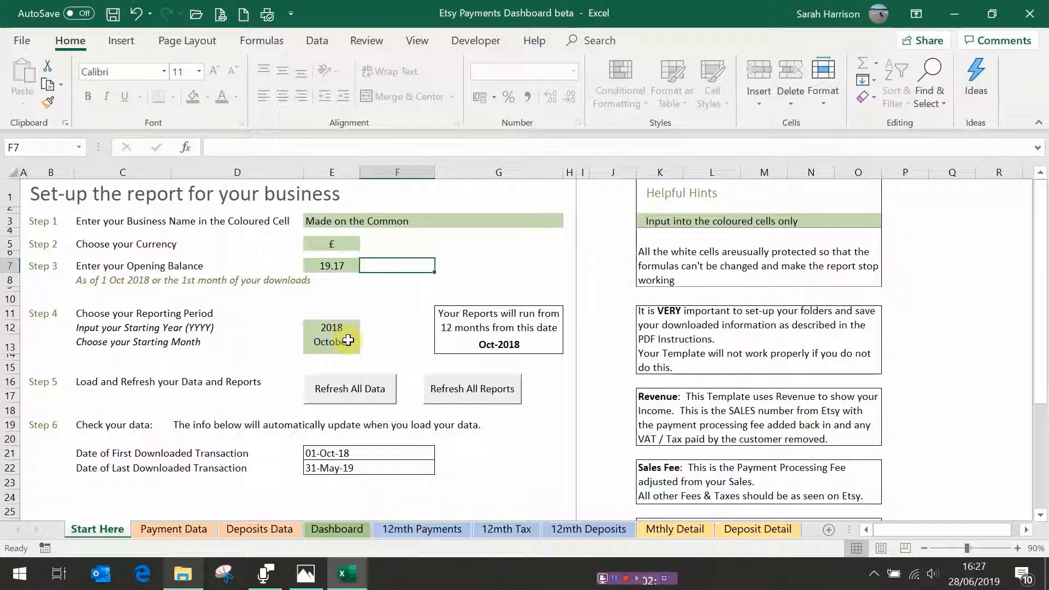
View the 12mth Payments report and, back on the Start Here sheet, set the reporting period to start in January 2019.
left_click(402, 528)
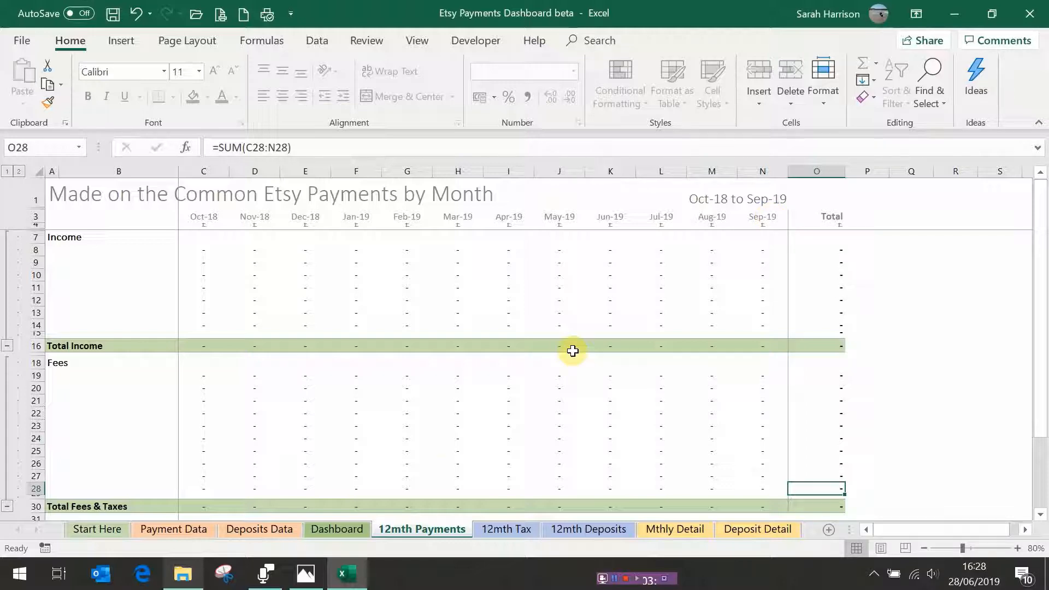
left_click(106, 530)
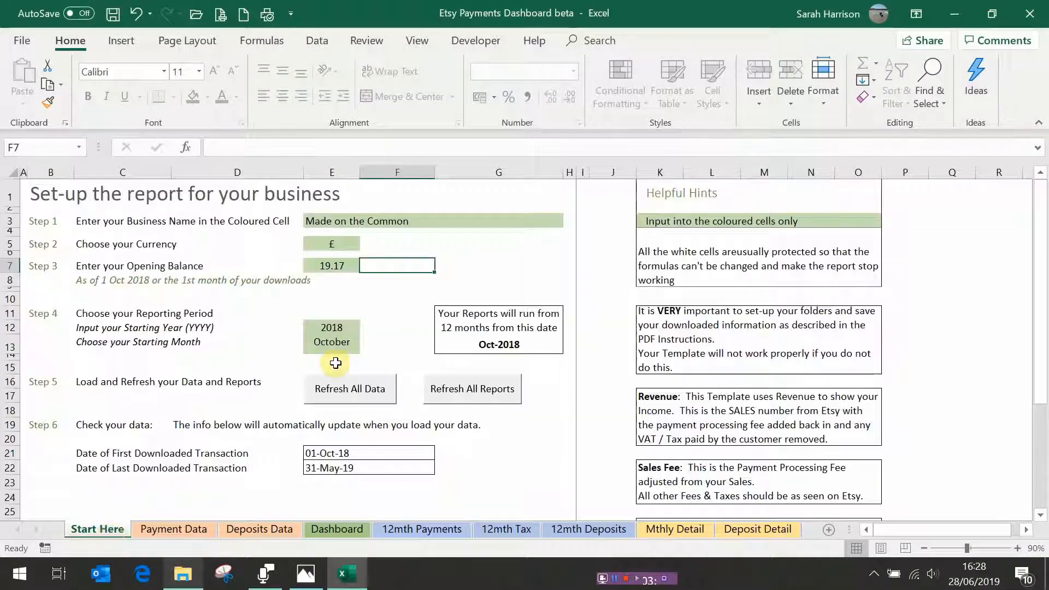
left_click(340, 329)
type("2019")
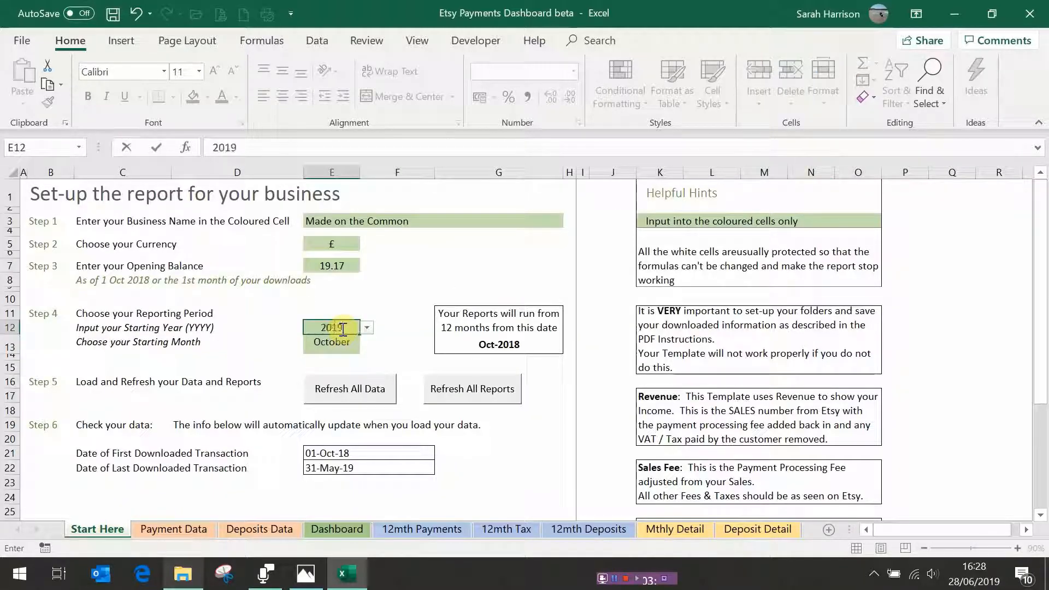
left_click(339, 342)
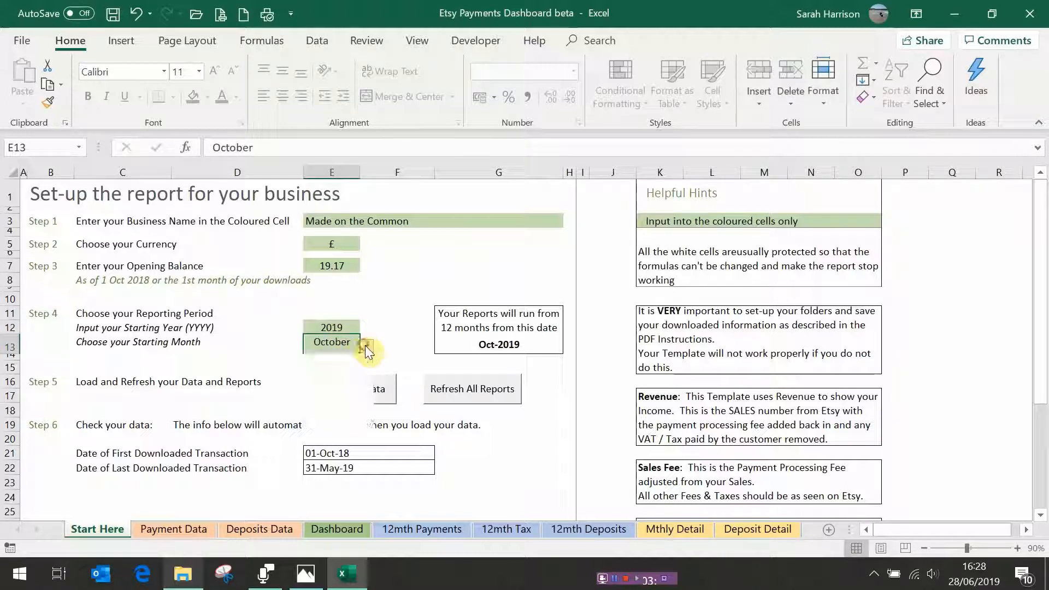
left_click(367, 348)
scroll(352, 365, "up", 2)
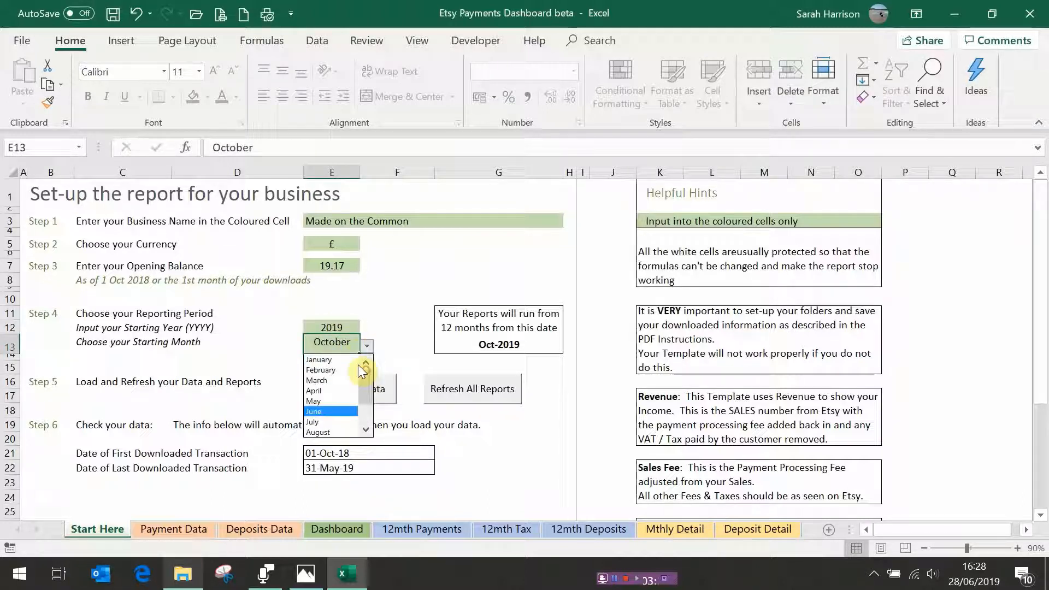
left_click(350, 361)
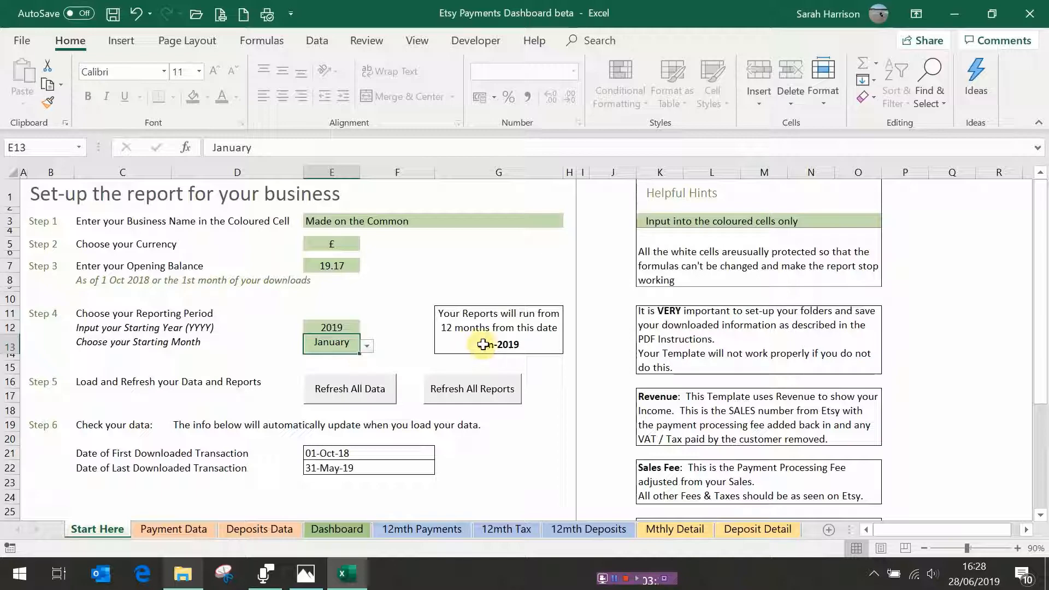
Check the months on the 12mth Payments sheet and the contents of the Payment Data sheet, and return to Start Here.
left_click(402, 527)
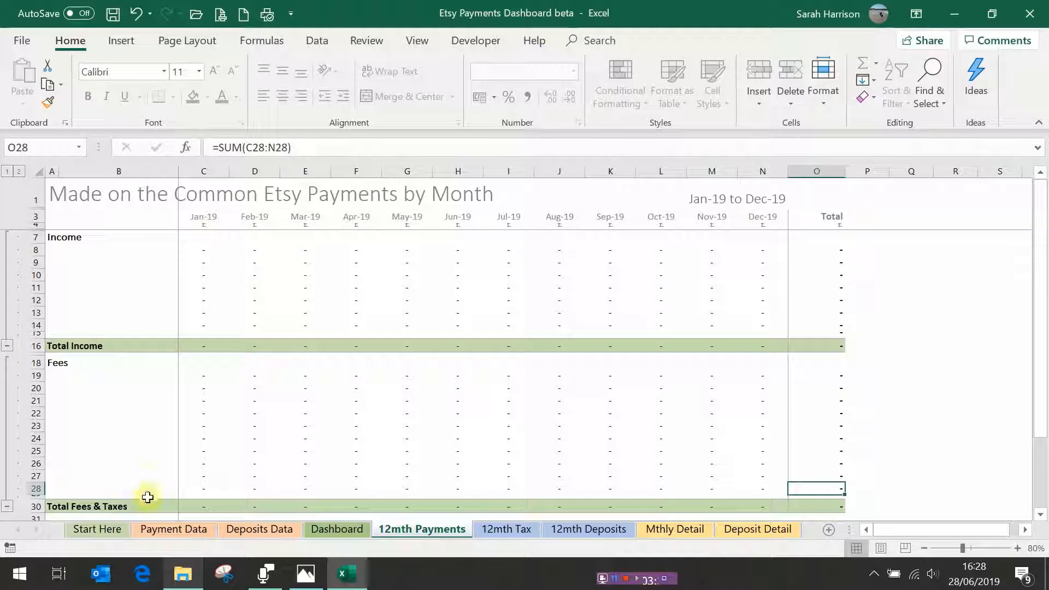
left_click(110, 530)
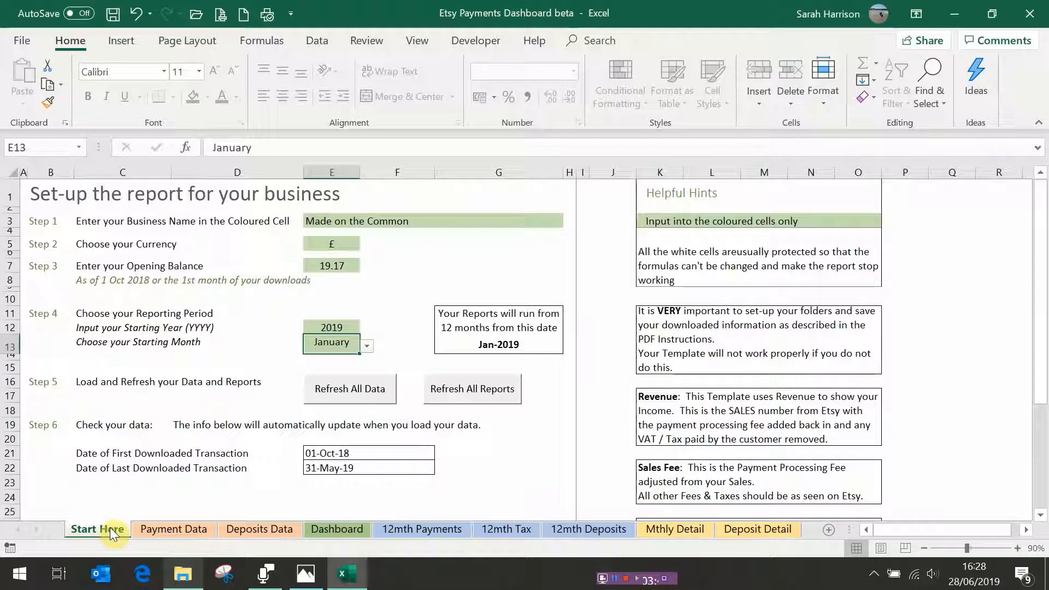
left_click(399, 311)
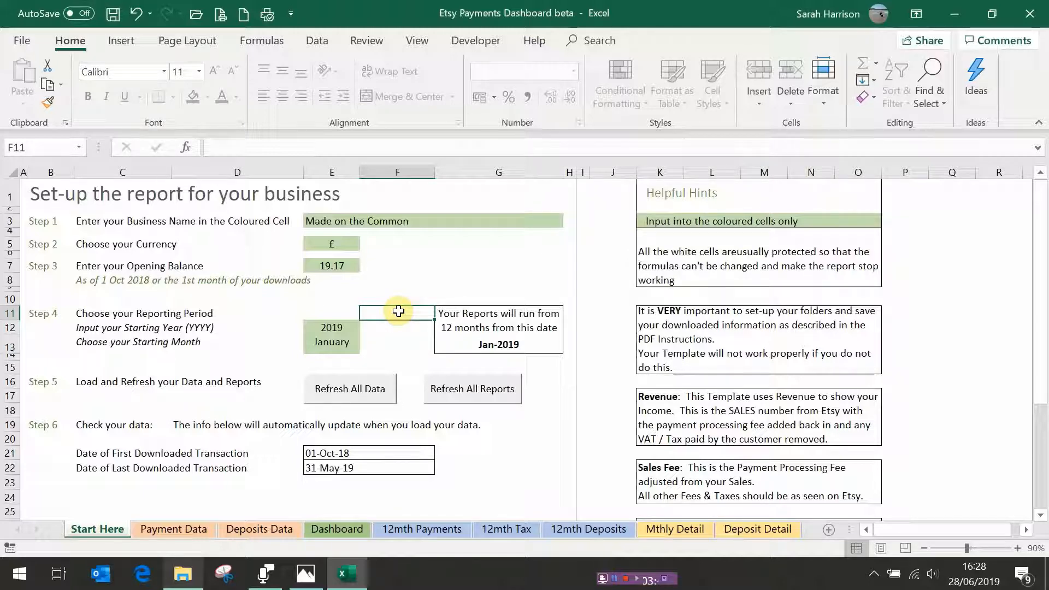
left_click(192, 530)
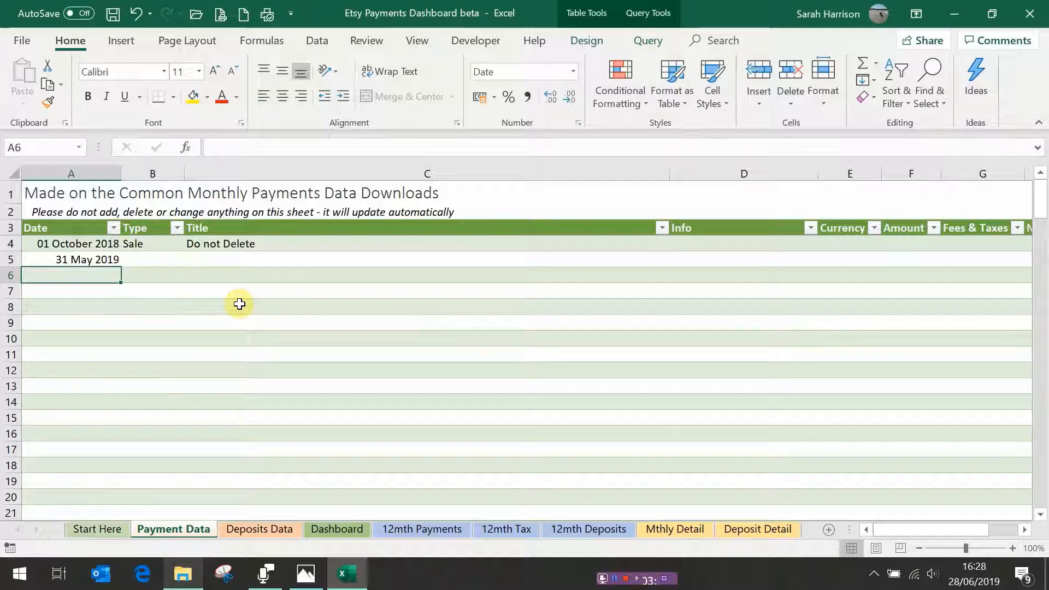
left_click(114, 529)
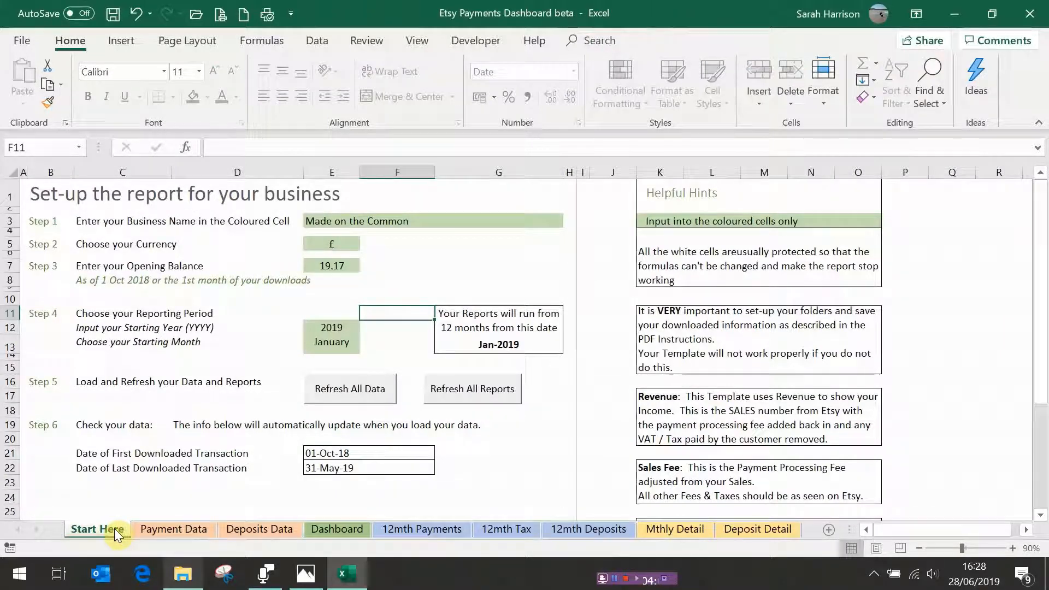
Try to refresh all data from Step 5 of the set-up sheet and dismiss the query warnings.
left_click(349, 394)
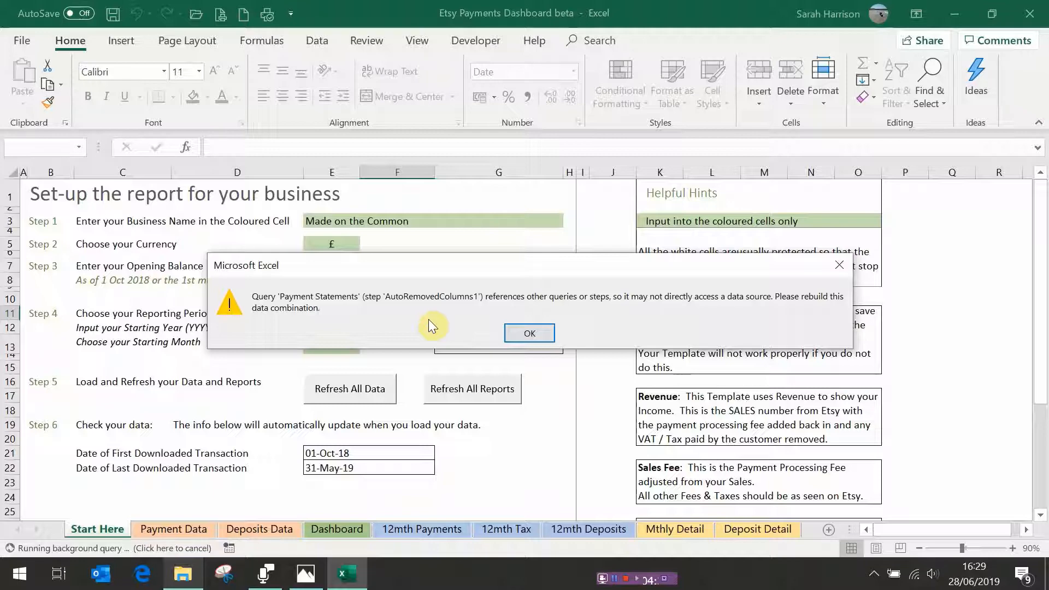
left_click(527, 330)
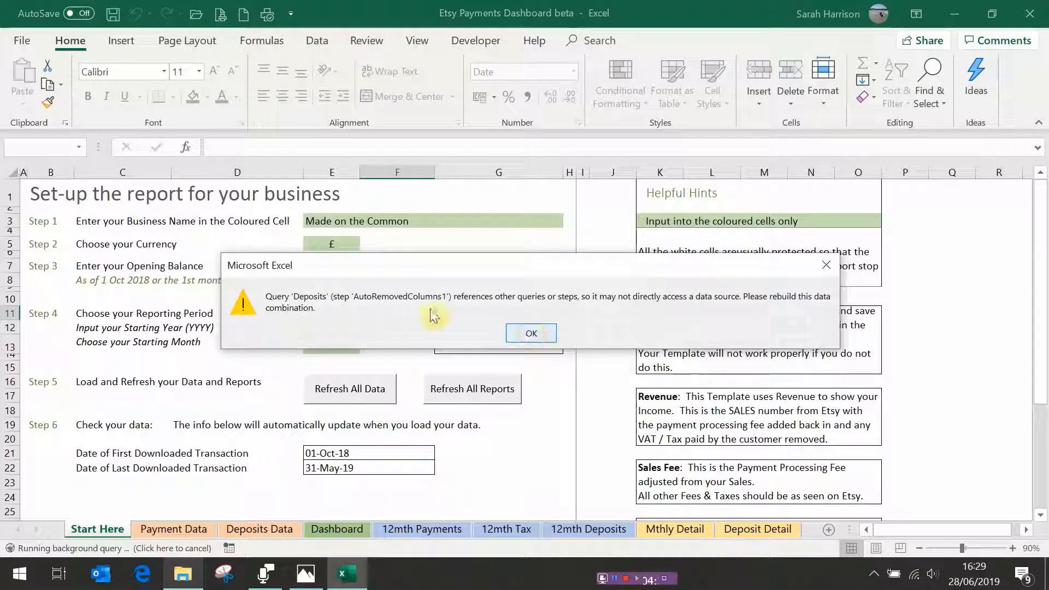
left_click(530, 333)
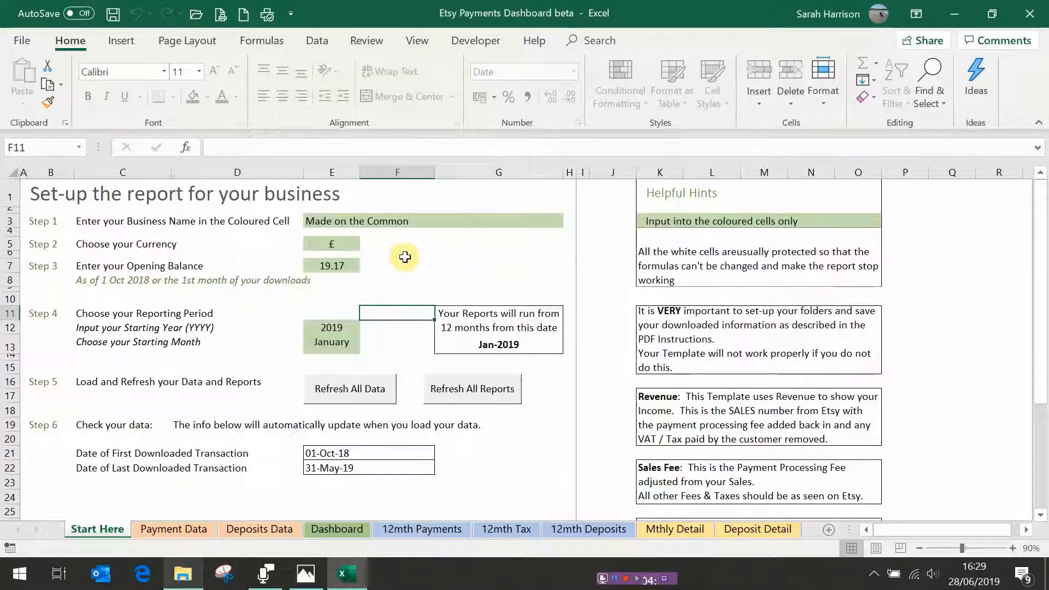
Set the current workbook's query privacy option to ignore the Privacy Levels and potentially improve performance.
left_click(317, 42)
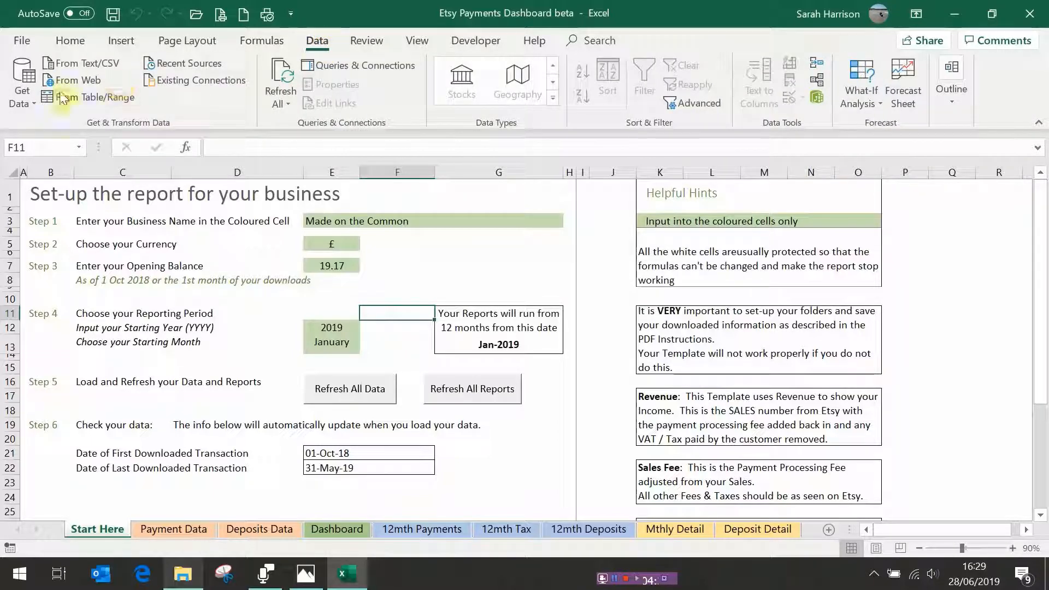
left_click(25, 104)
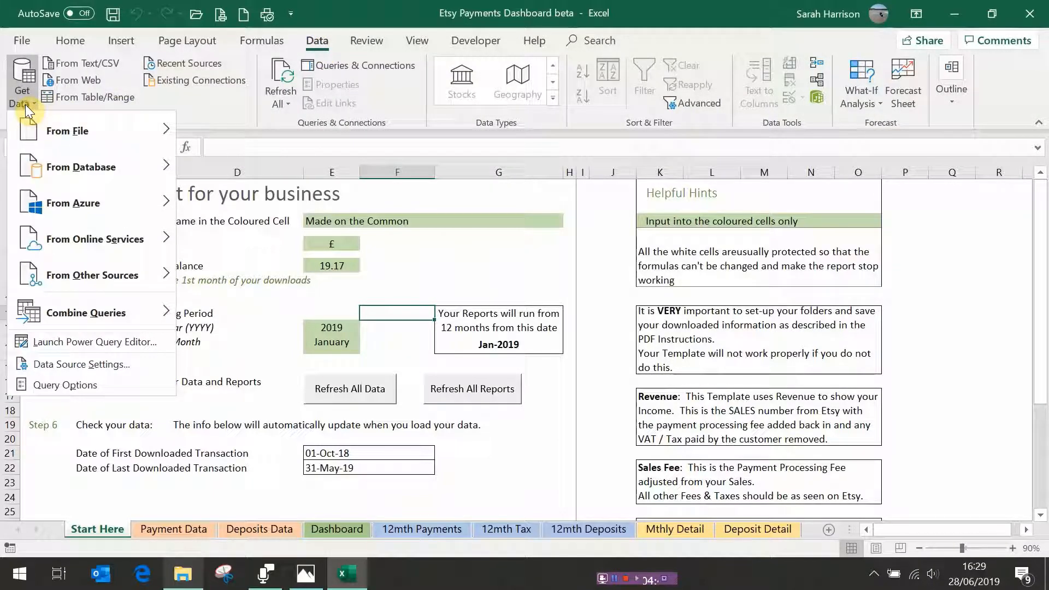
left_click(51, 384)
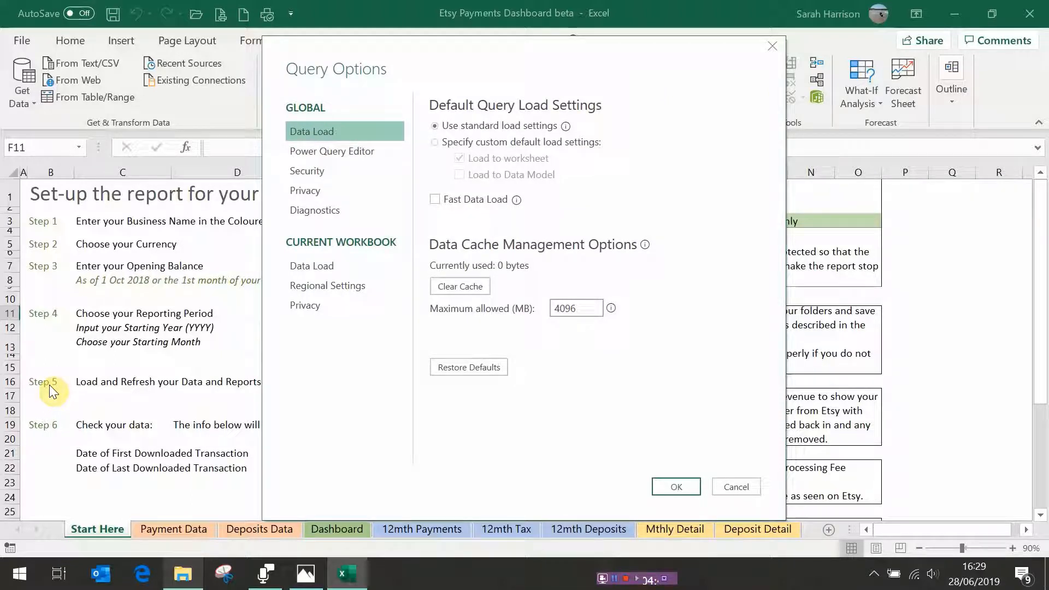
left_click(320, 308)
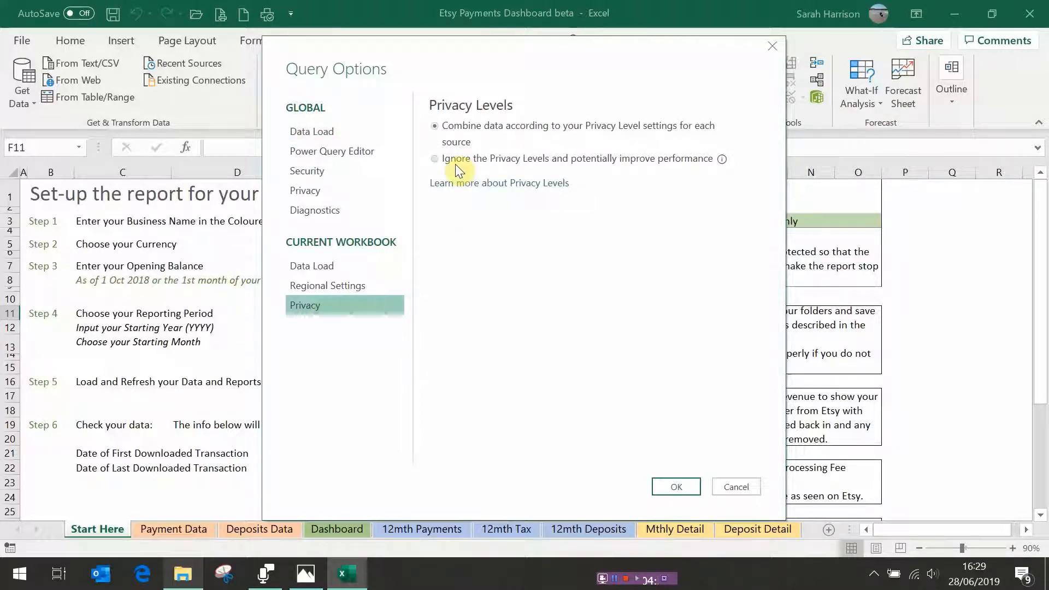
left_click(438, 160)
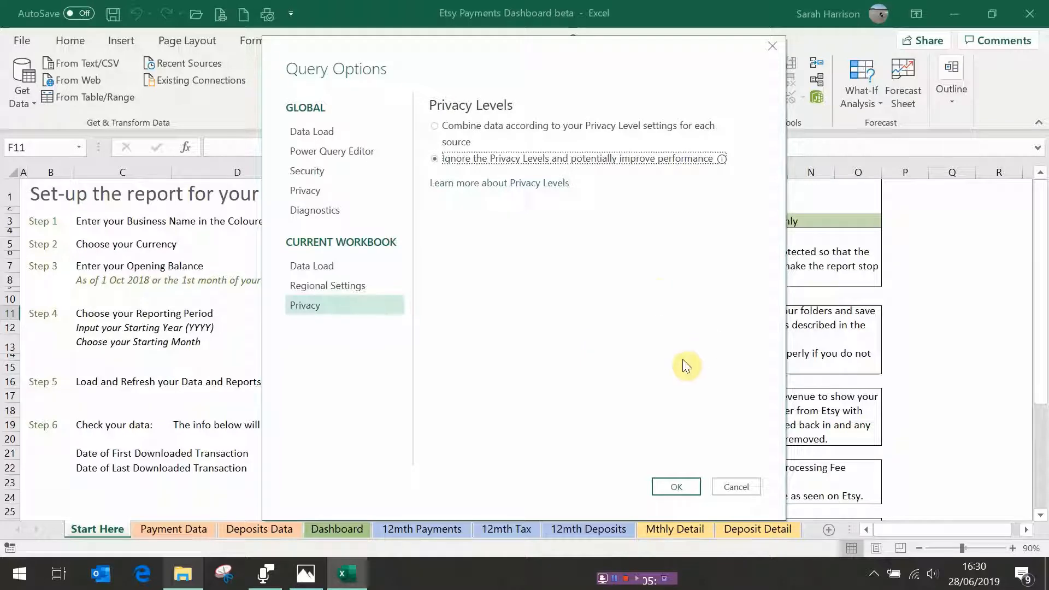
left_click(677, 487)
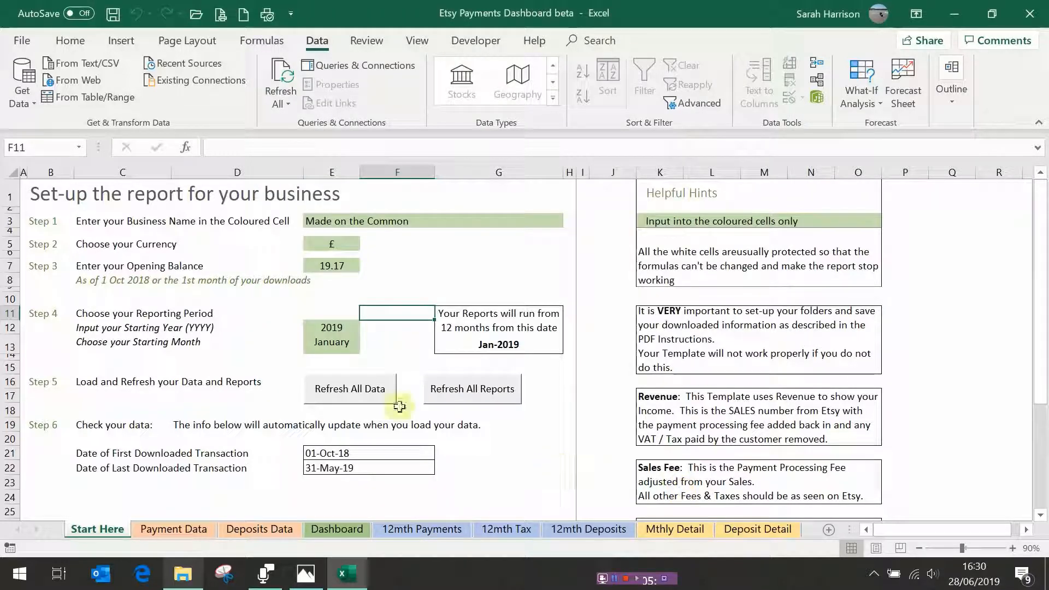
Refresh all data and reports from Step 5, check the data, Dashboard, 12mth Payments and 12mth Tax sheets, and return to Start Here.
left_click(353, 392)
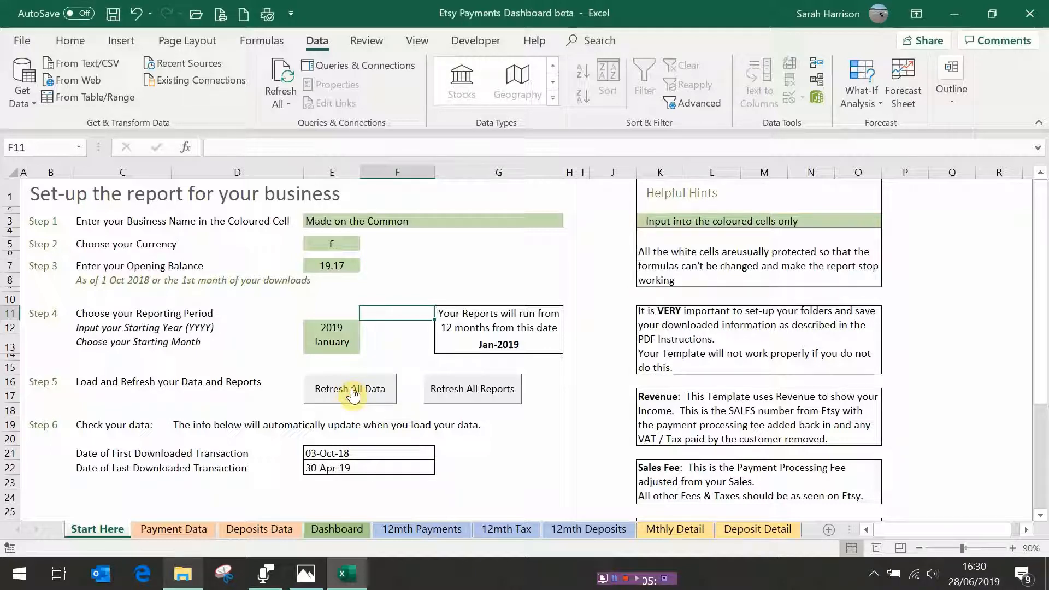
left_click(454, 392)
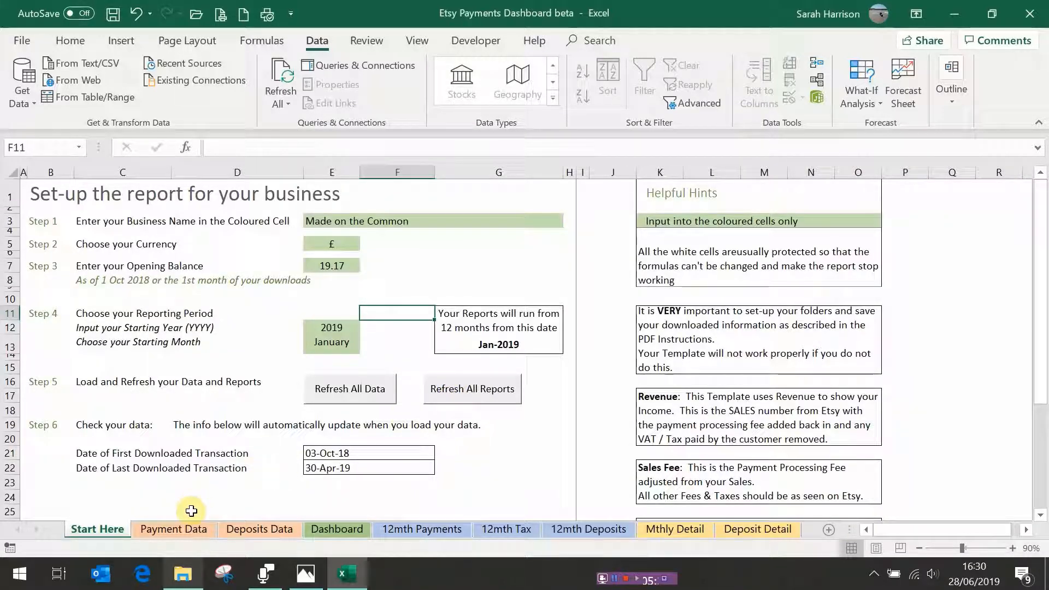
left_click(193, 527)
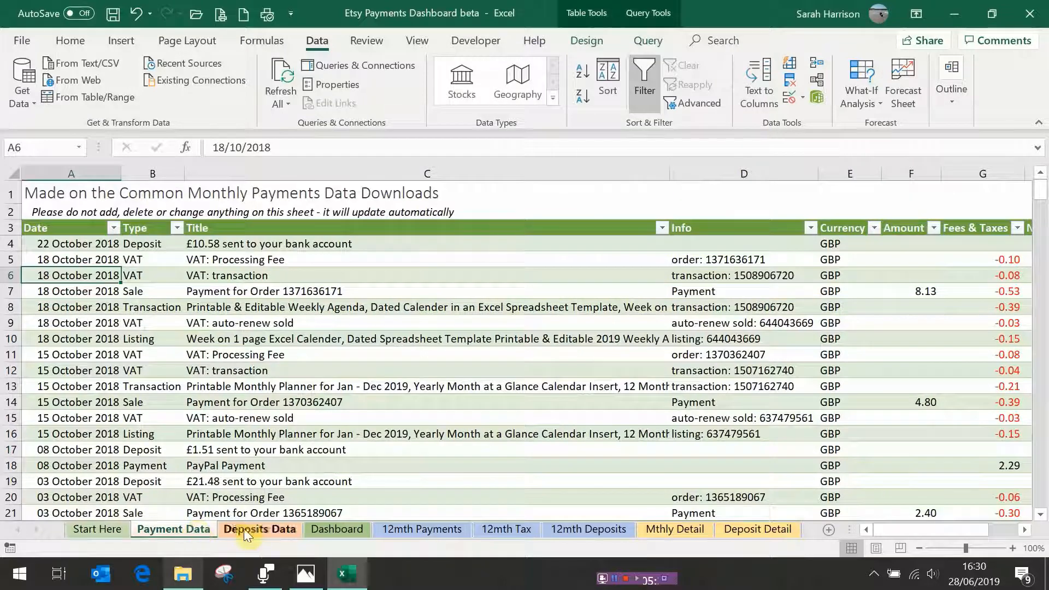
left_click(253, 529)
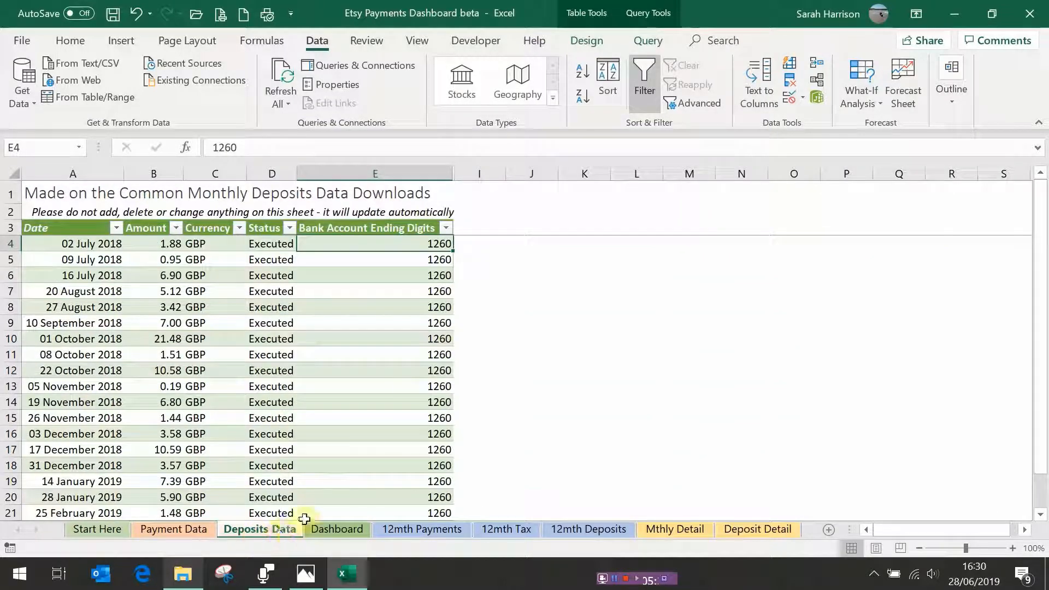
left_click(344, 529)
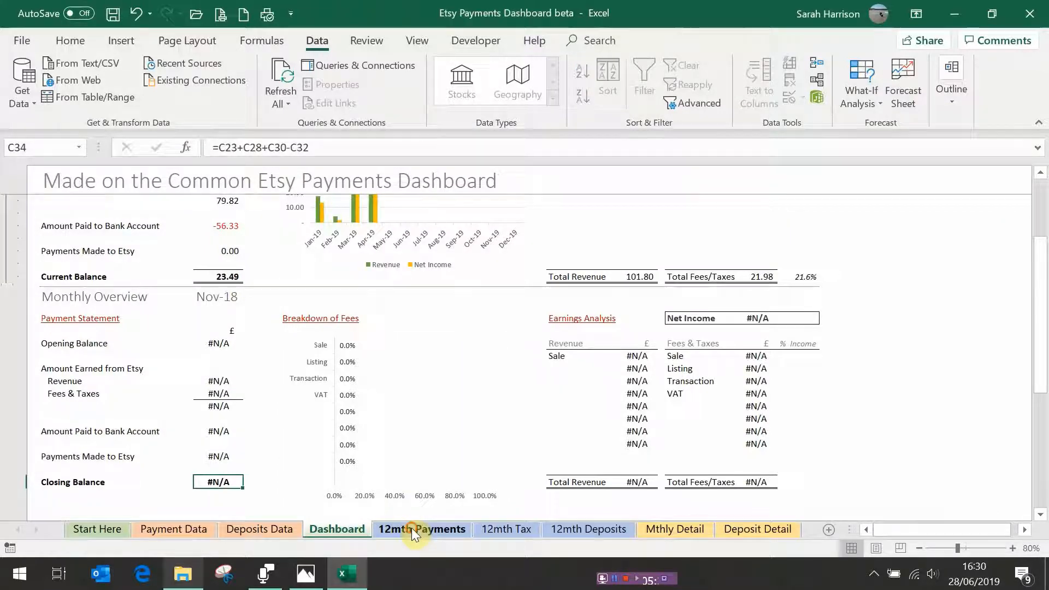
left_click(411, 528)
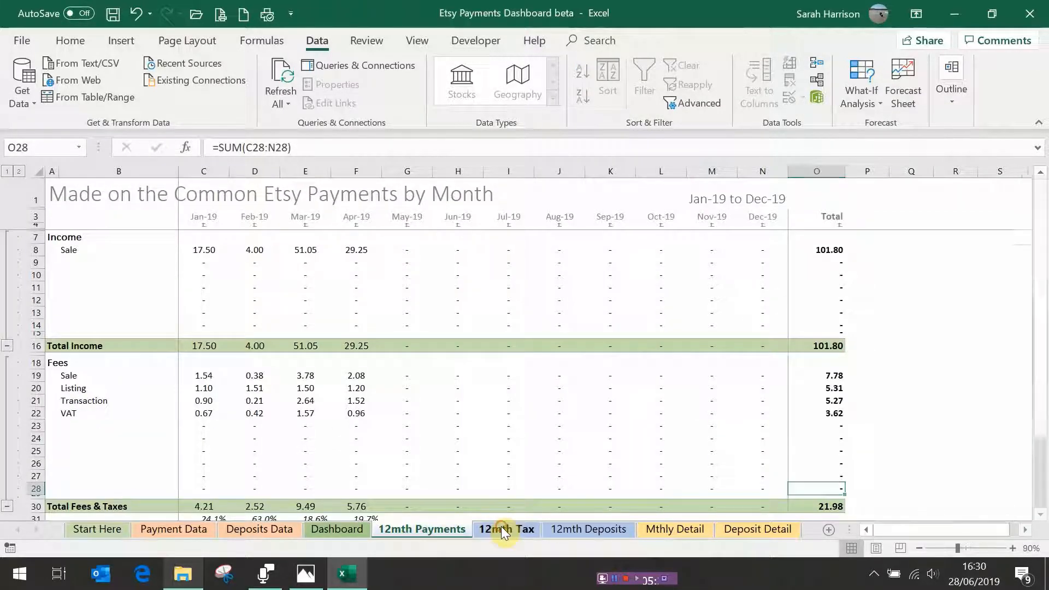
left_click(500, 527)
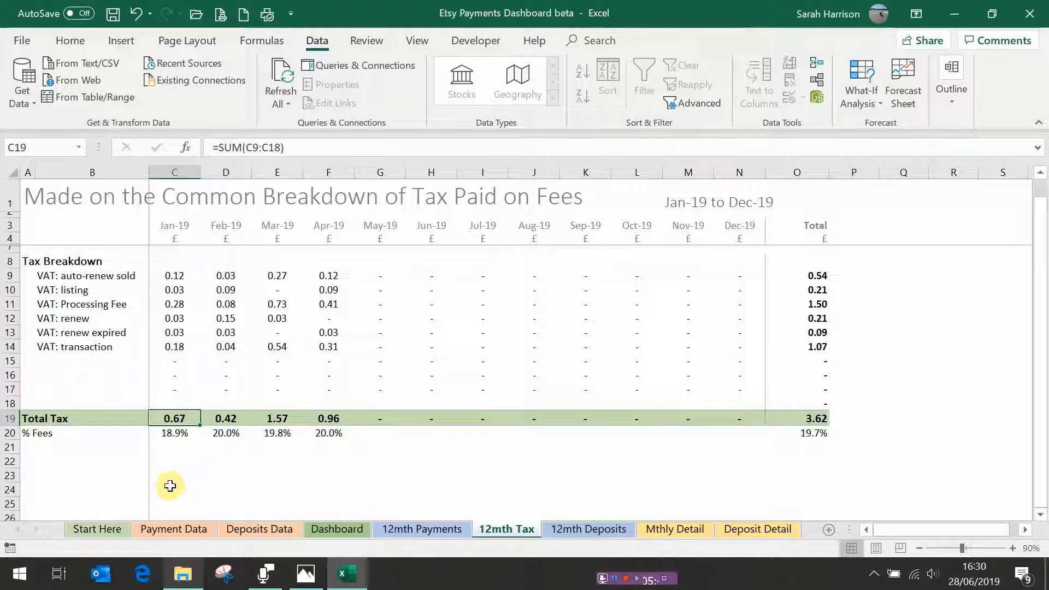
left_click(106, 530)
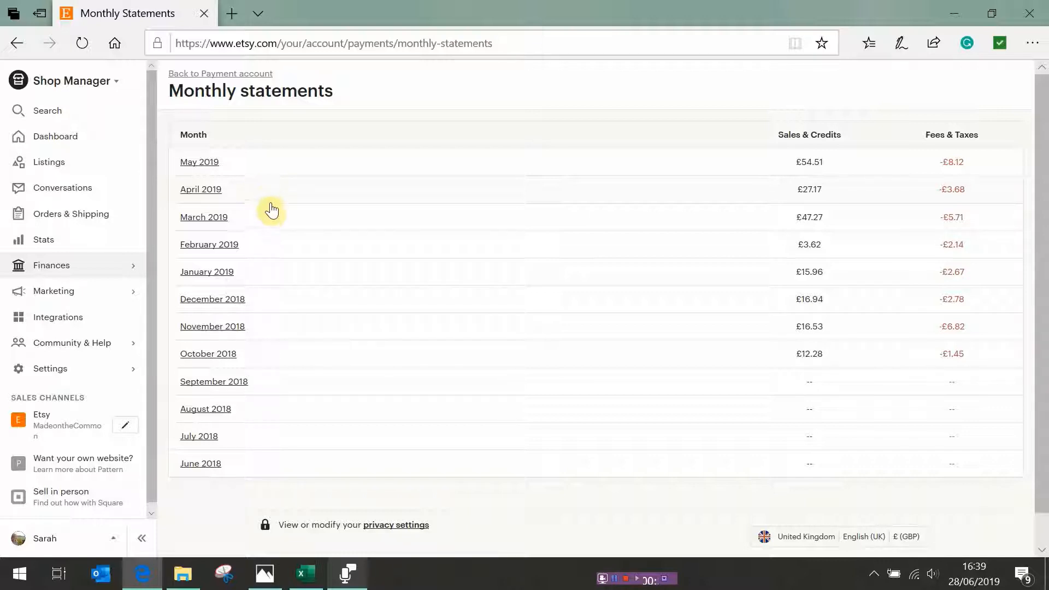
Open the March 2019 monthly statement on Etsy and look over its sales, fees and activity list.
left_click(216, 217)
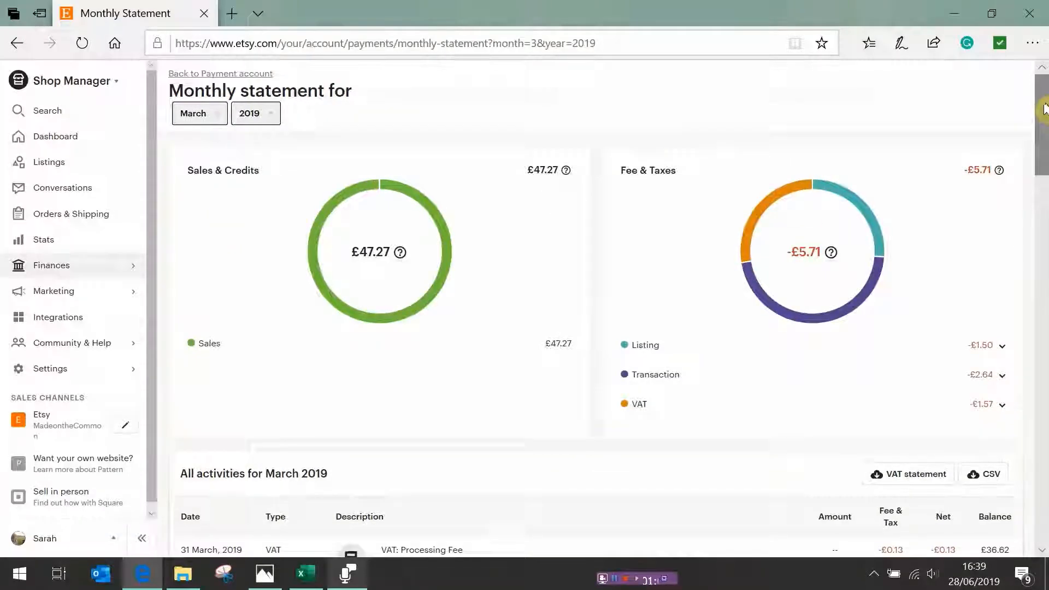
scroll(1042, 131, "down", 3)
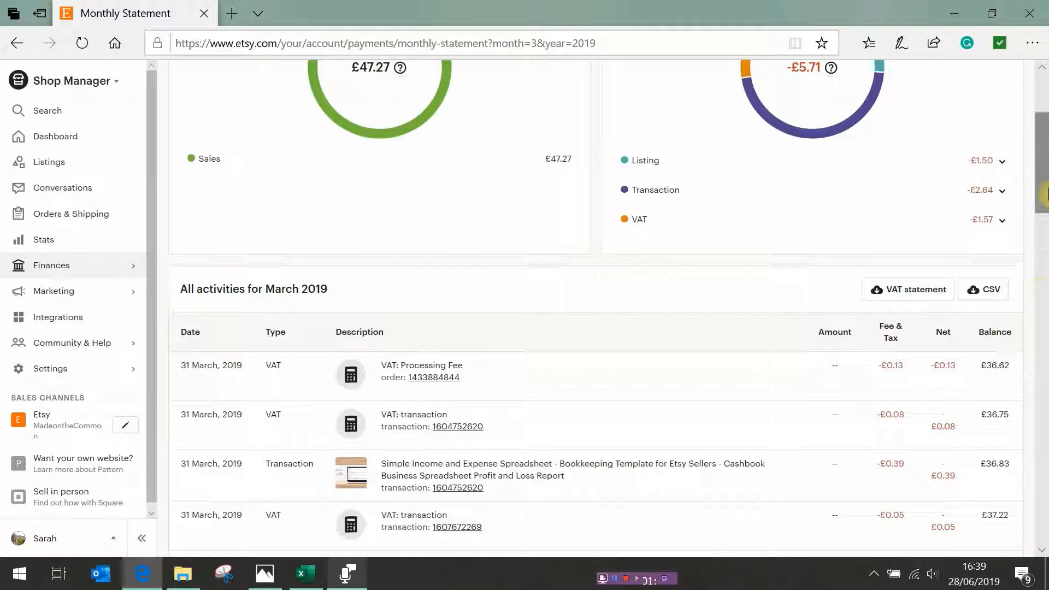
left_click_drag(1044, 192, 1040, 106)
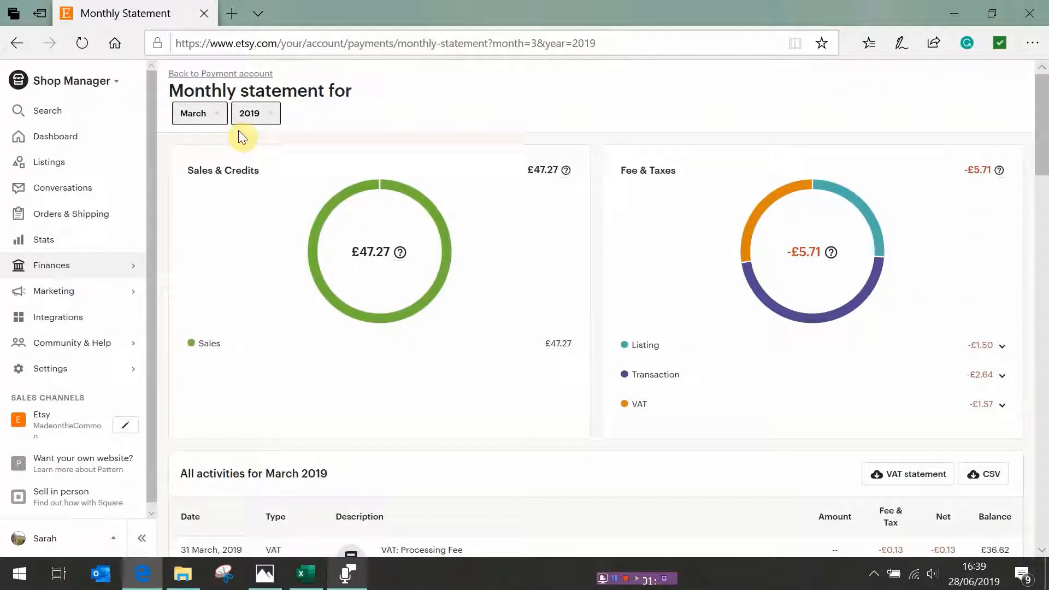
Switch the monthly statement to December 2018 and review its summary and activities.
left_click(219, 115)
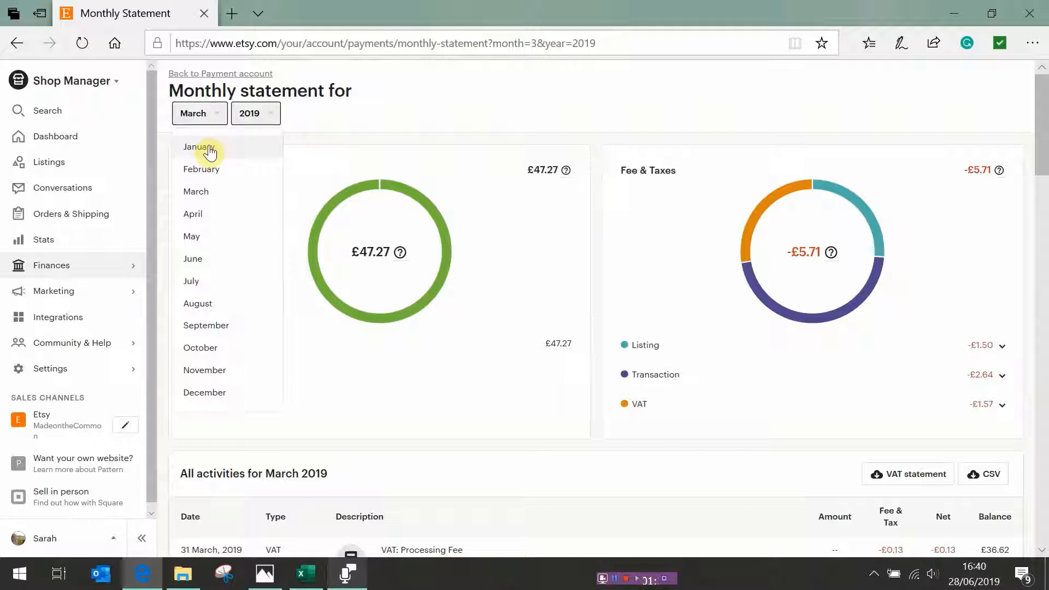
left_click(213, 396)
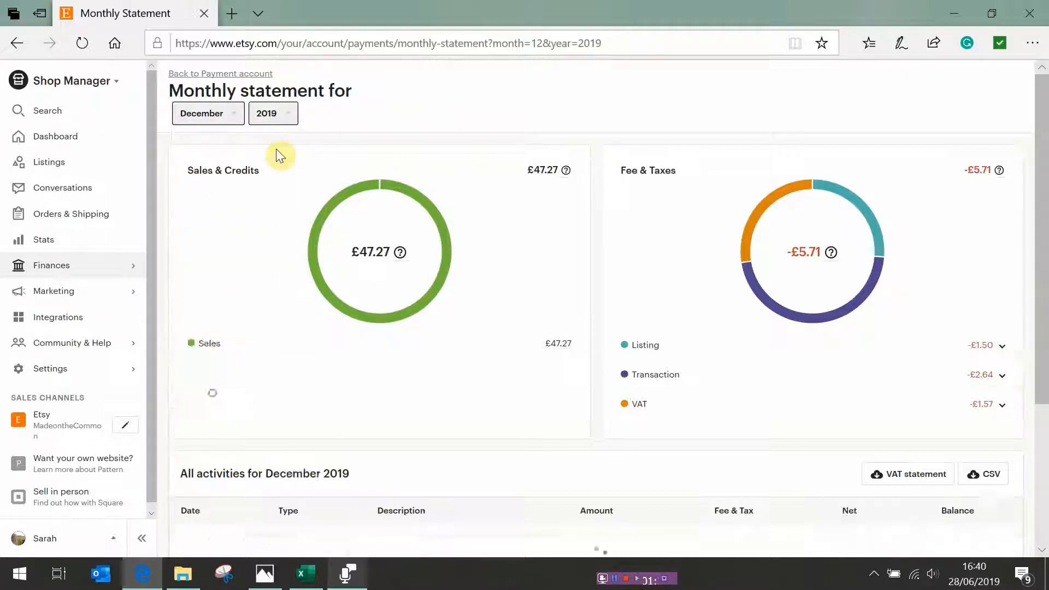
left_click(287, 117)
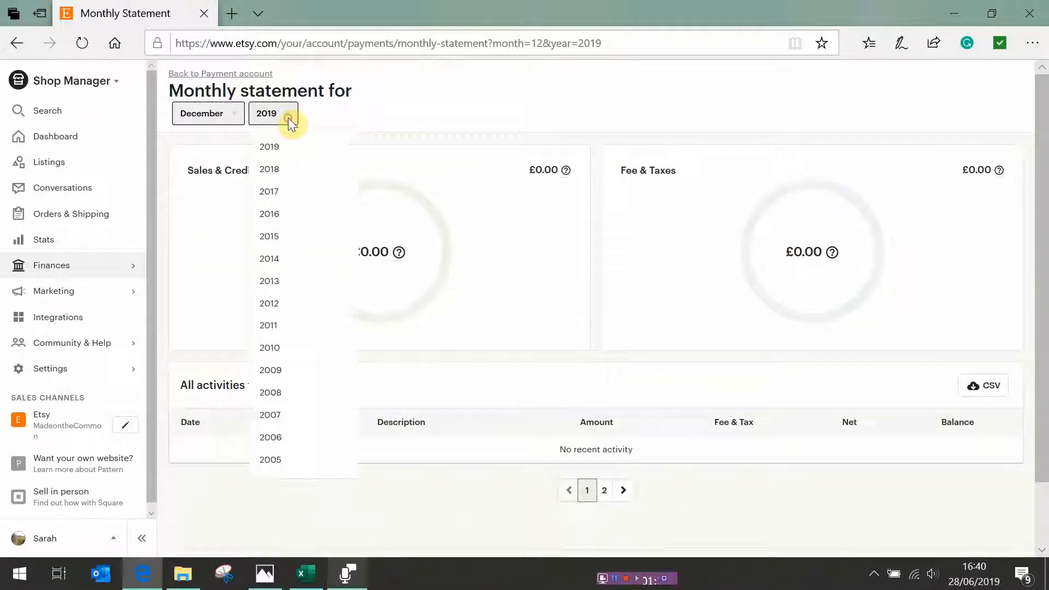
left_click(277, 167)
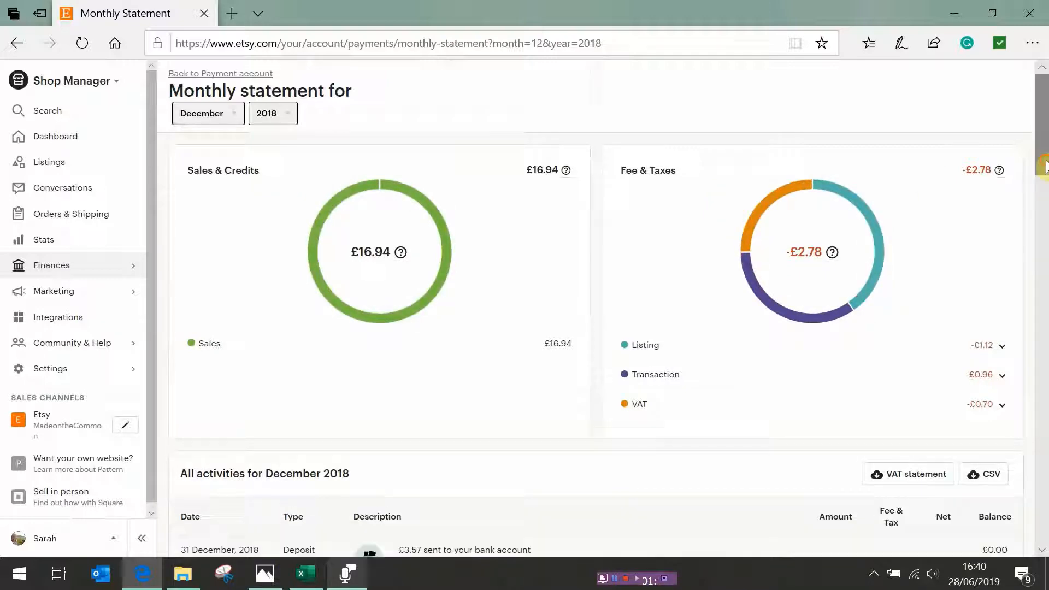
scroll(1032, 197, "down", 5)
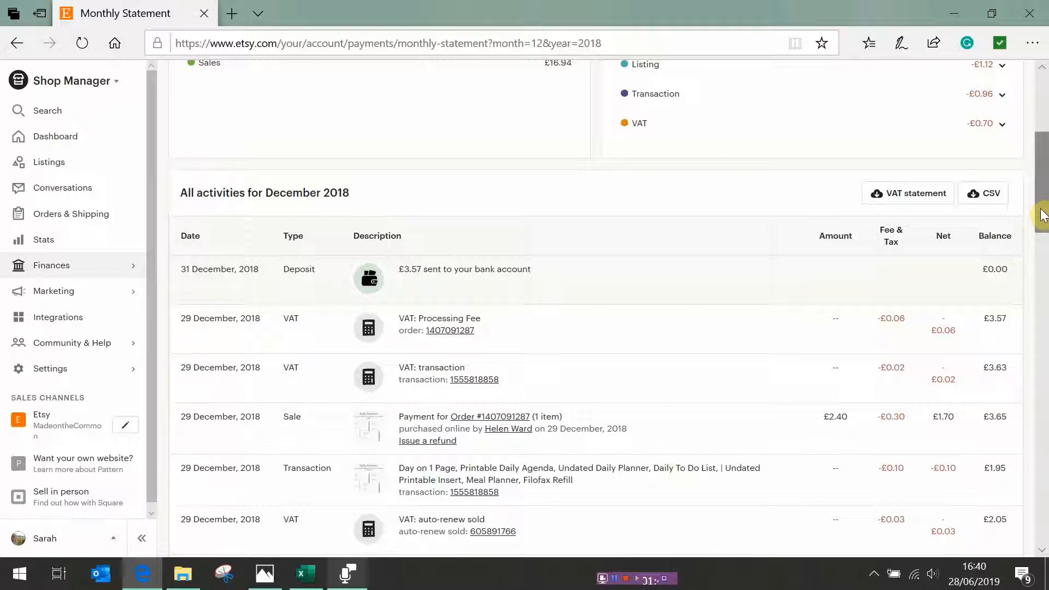
left_click_drag(1041, 215, 1038, 157)
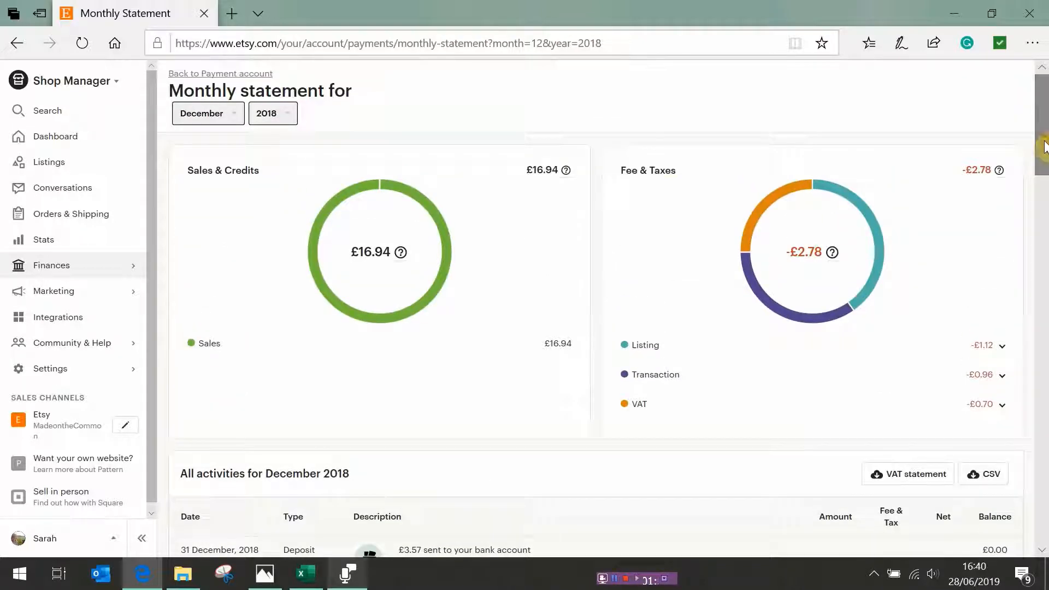
View the October 2018 monthly statement and the one for September 2018.
left_click(238, 113)
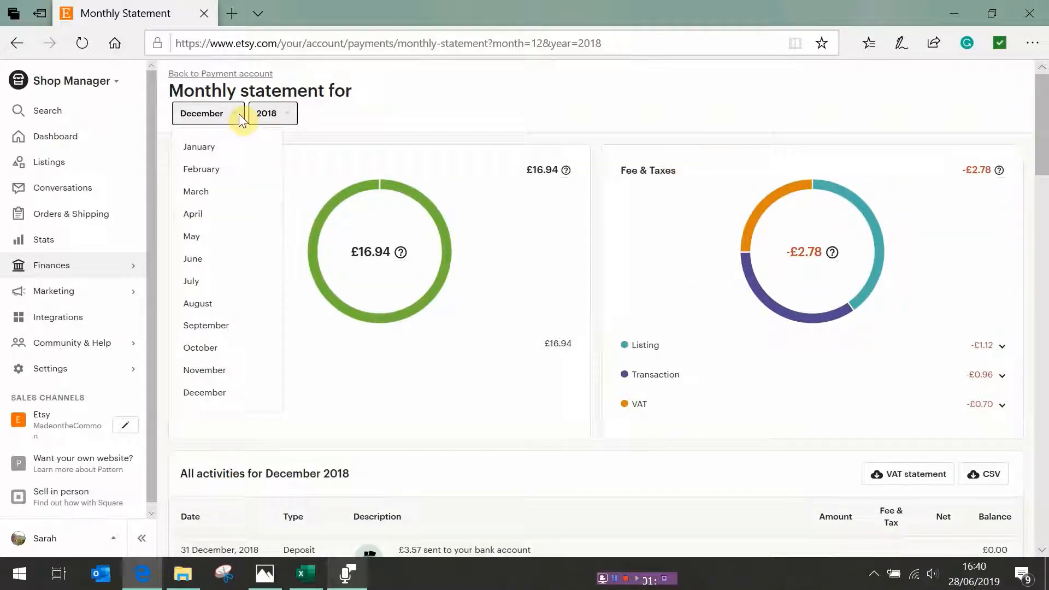
left_click(210, 347)
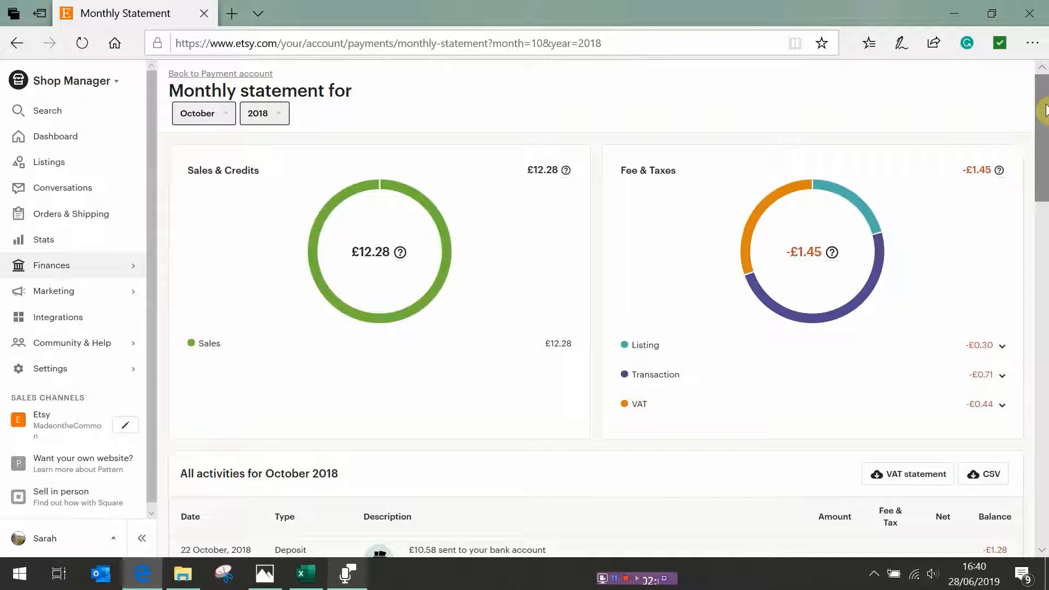
left_click(221, 112)
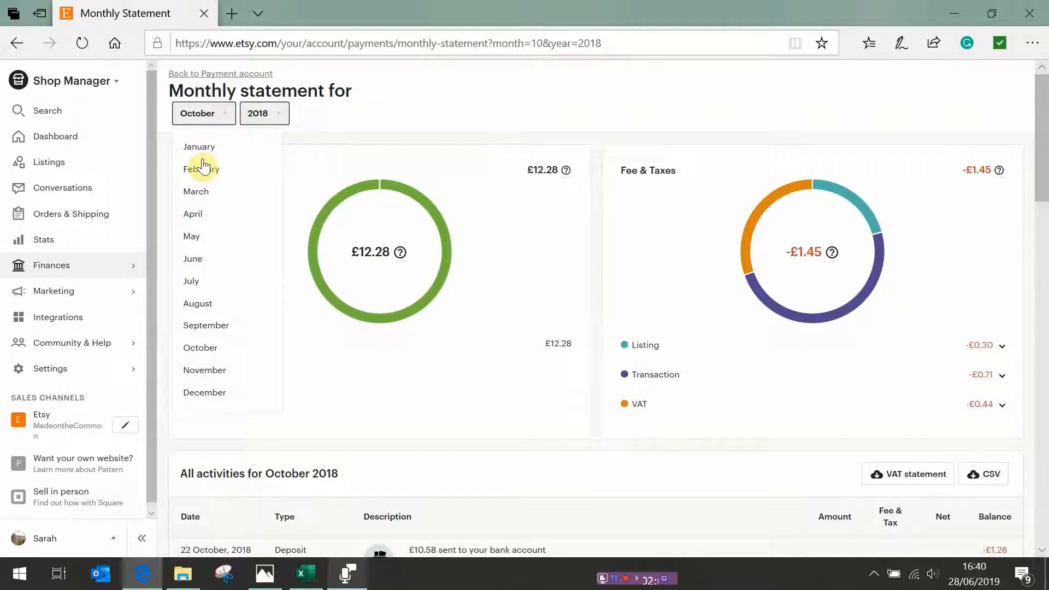
left_click(206, 325)
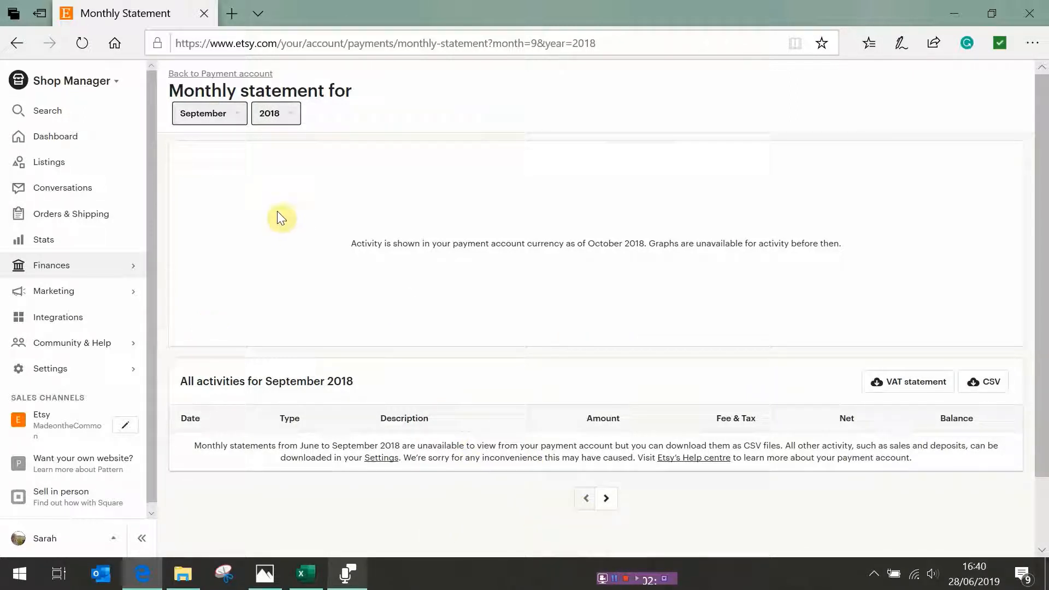
Return to the October 2018 statement and examine its earliest activities, including the one-time balance transfers.
left_click(237, 117)
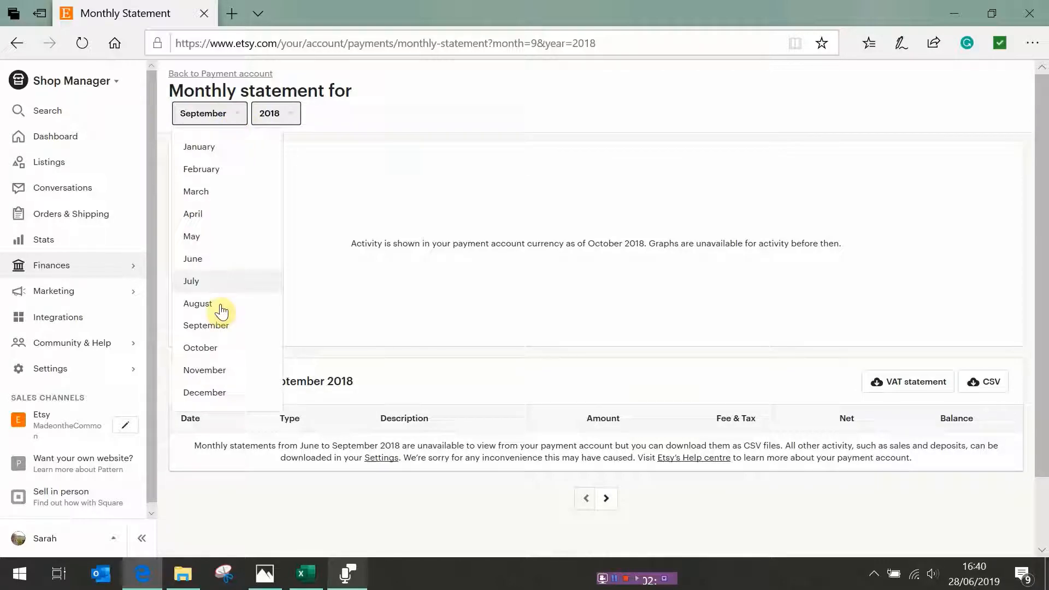
left_click(218, 347)
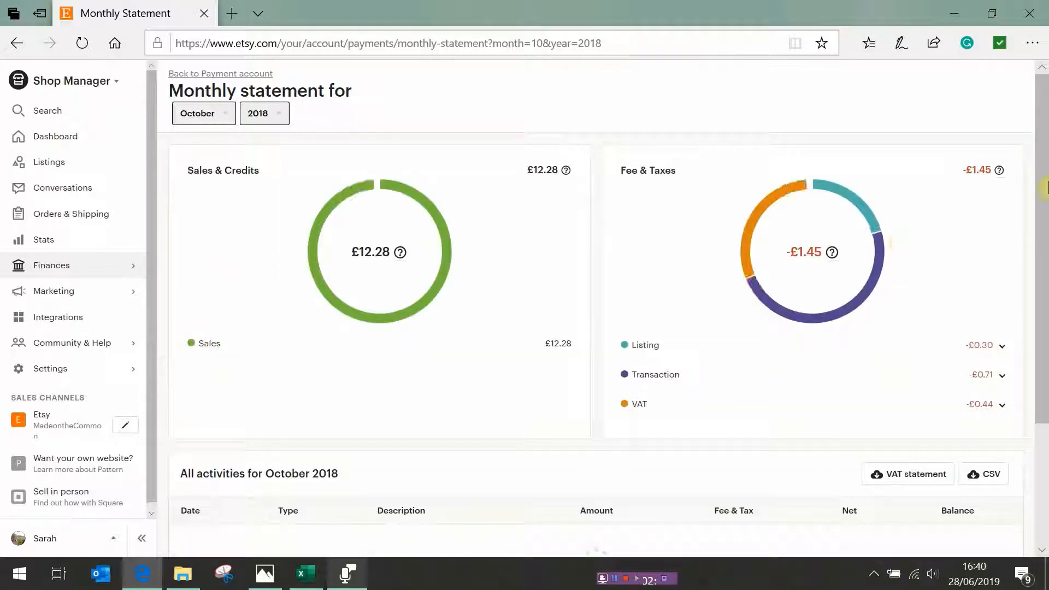
left_click_drag(1046, 188, 1044, 534)
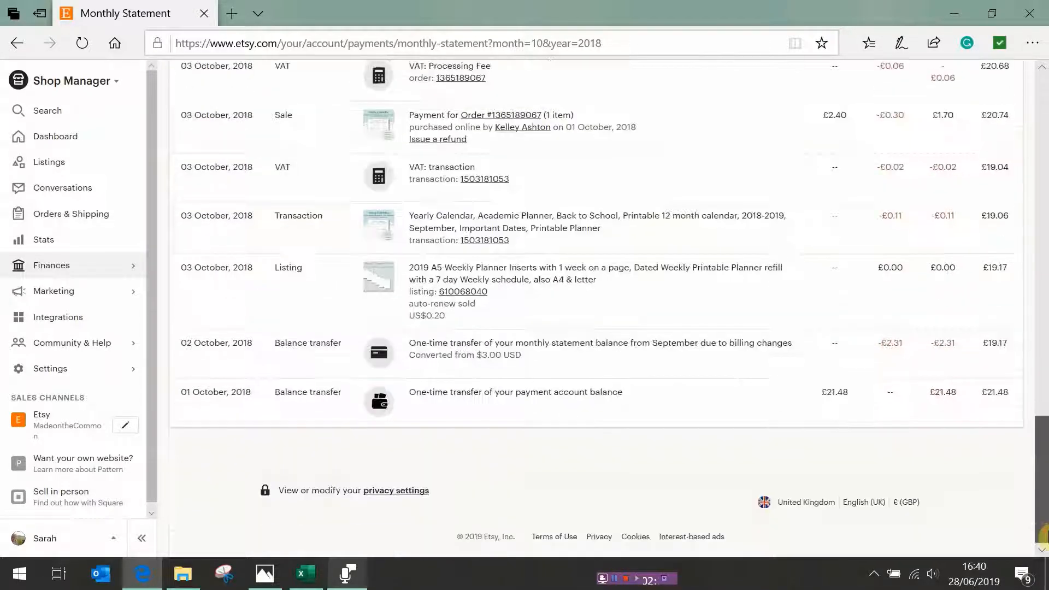